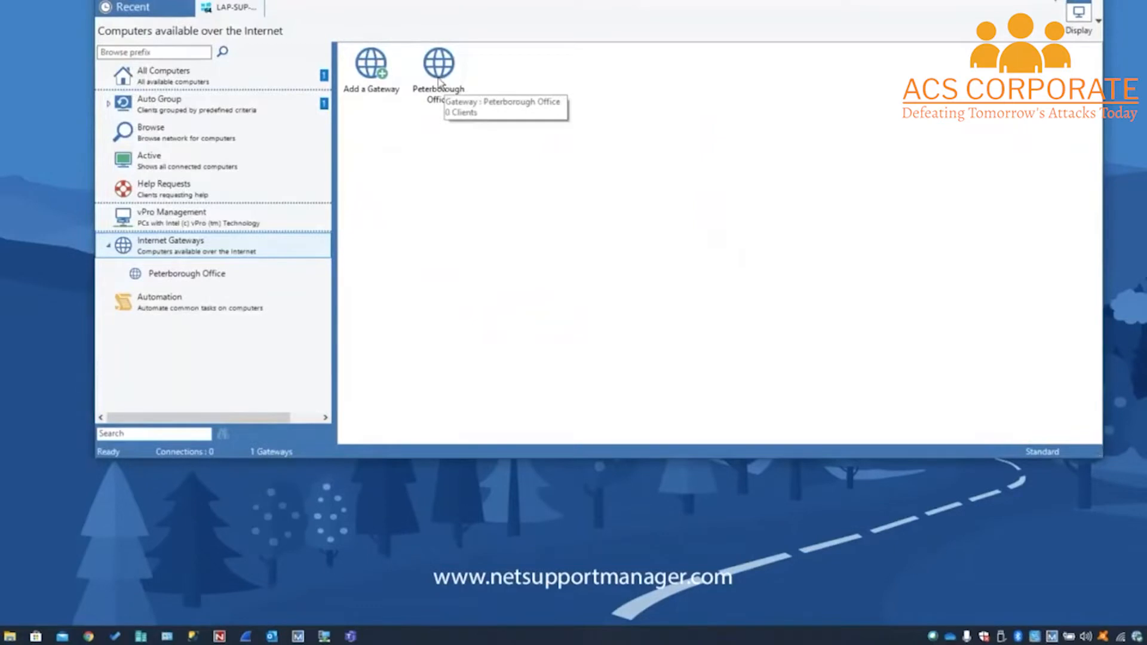
- Select the Peterborough Office gateway in the Internet Gateways list
left_click(439, 81)
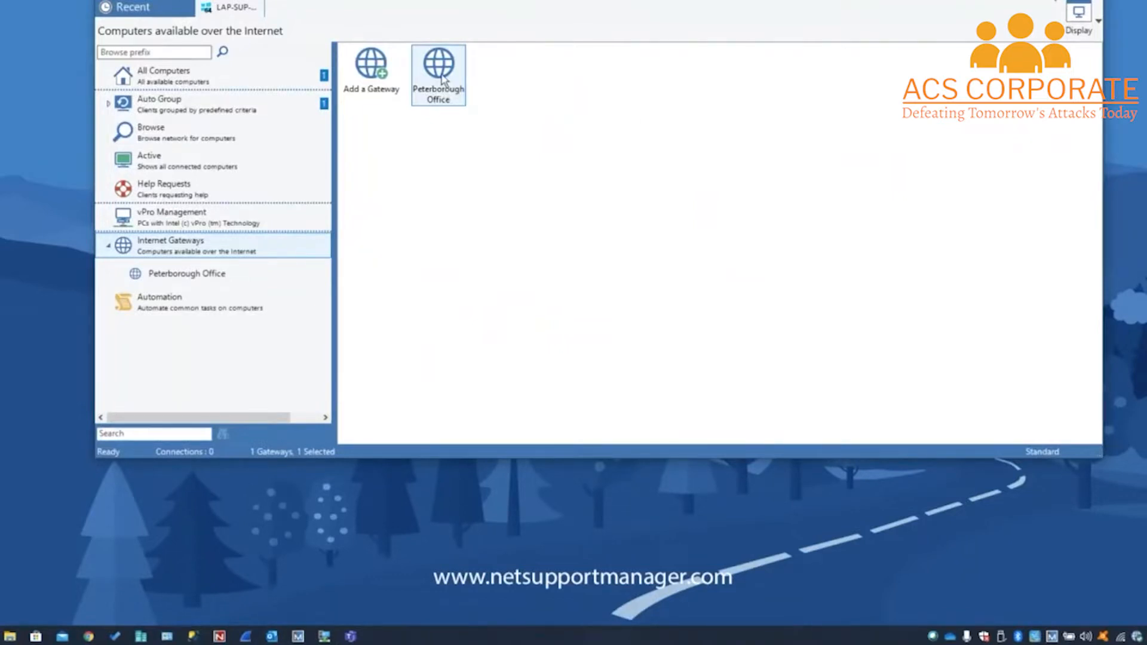
- Browse Peterborough Office with a blank client name to list LAP-SUP-10, then bring up its actions
double_click(442, 78)
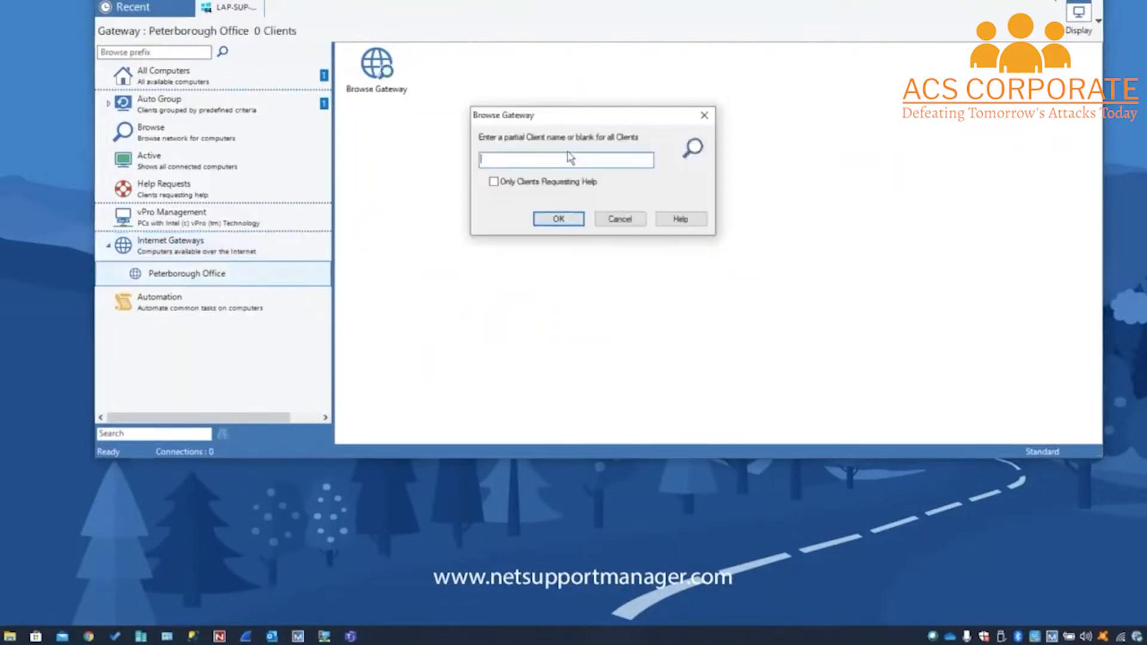
left_click(558, 219)
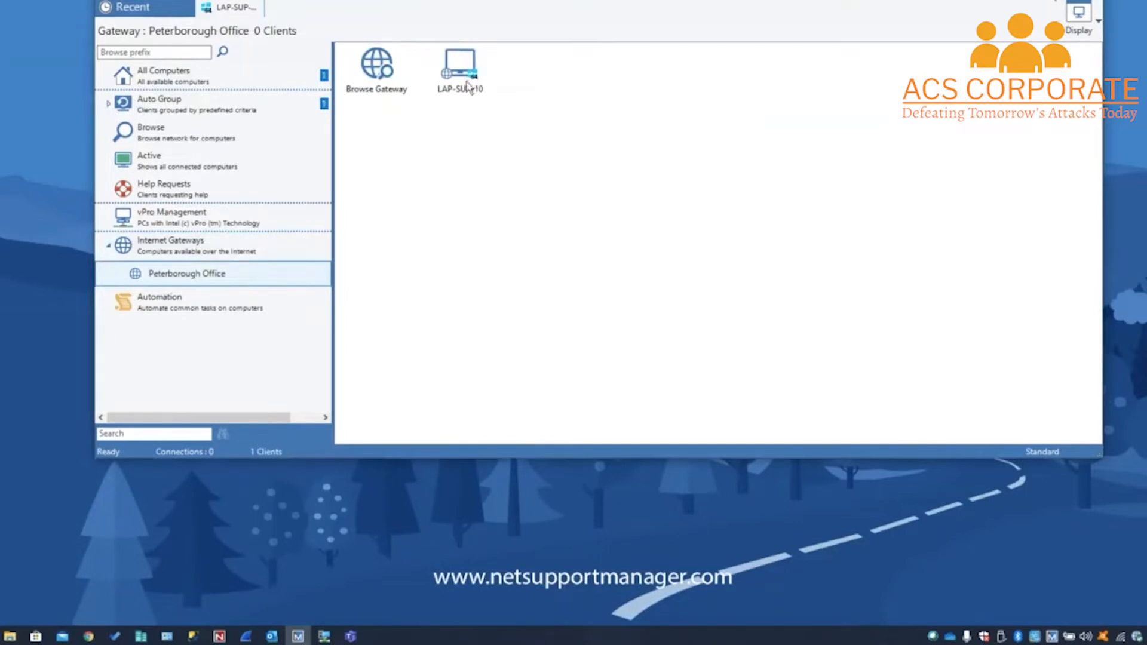
mouse_move(465, 83)
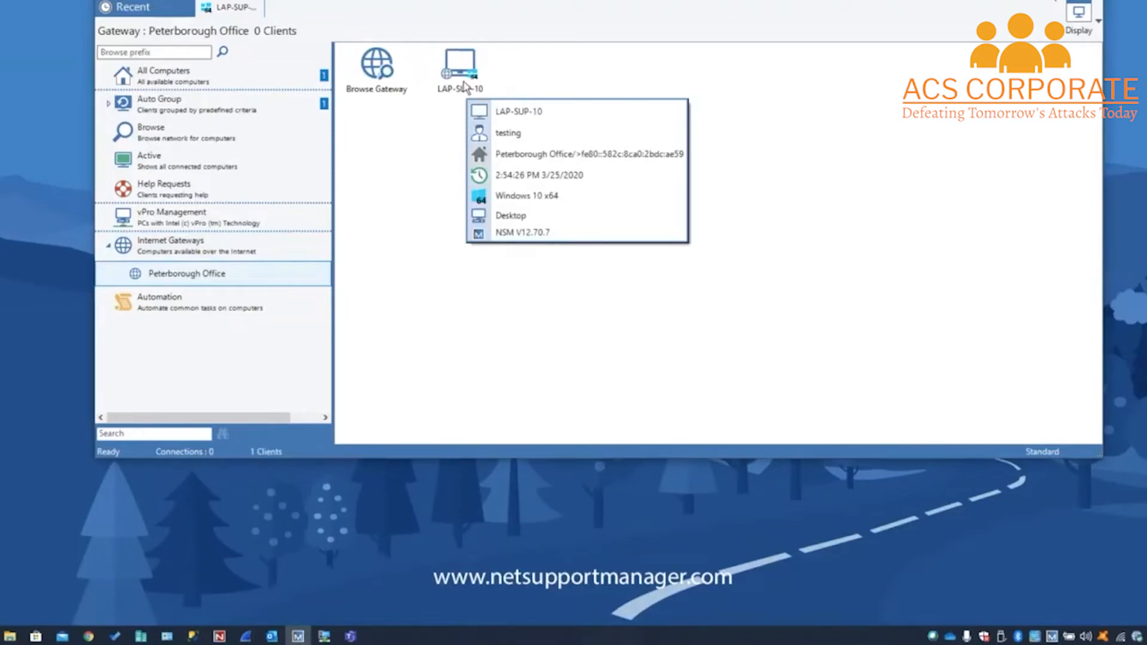
right_click(464, 84)
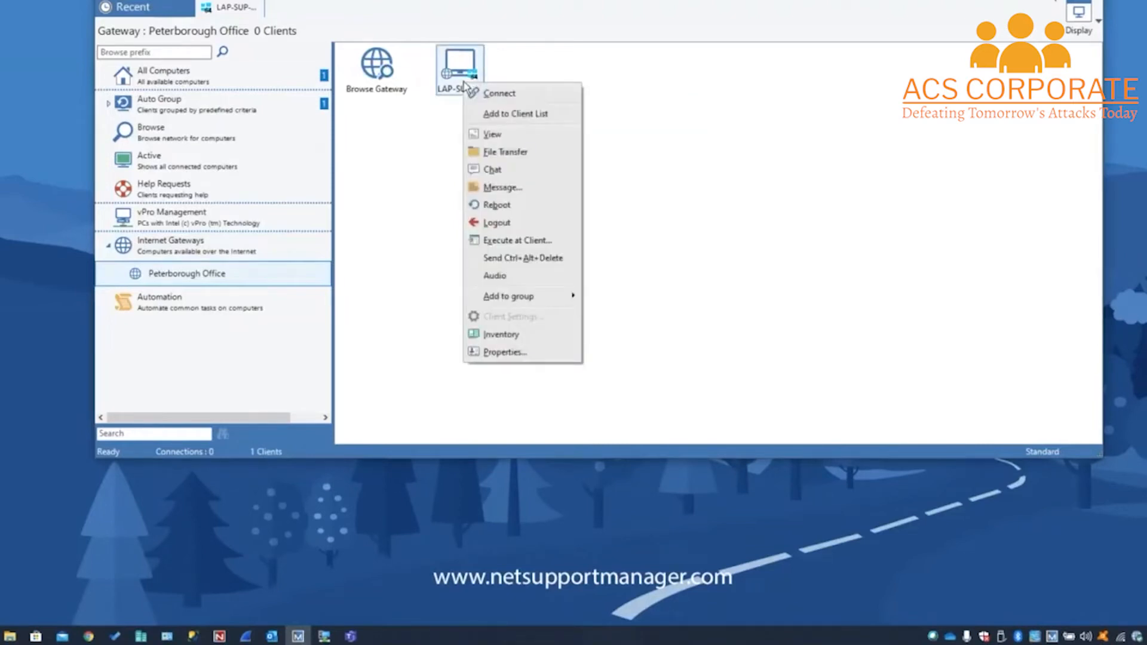
- Connect to LAP-SUP-10 and review the remote-tools and viewing-options toolbar menus
left_click(496, 94)
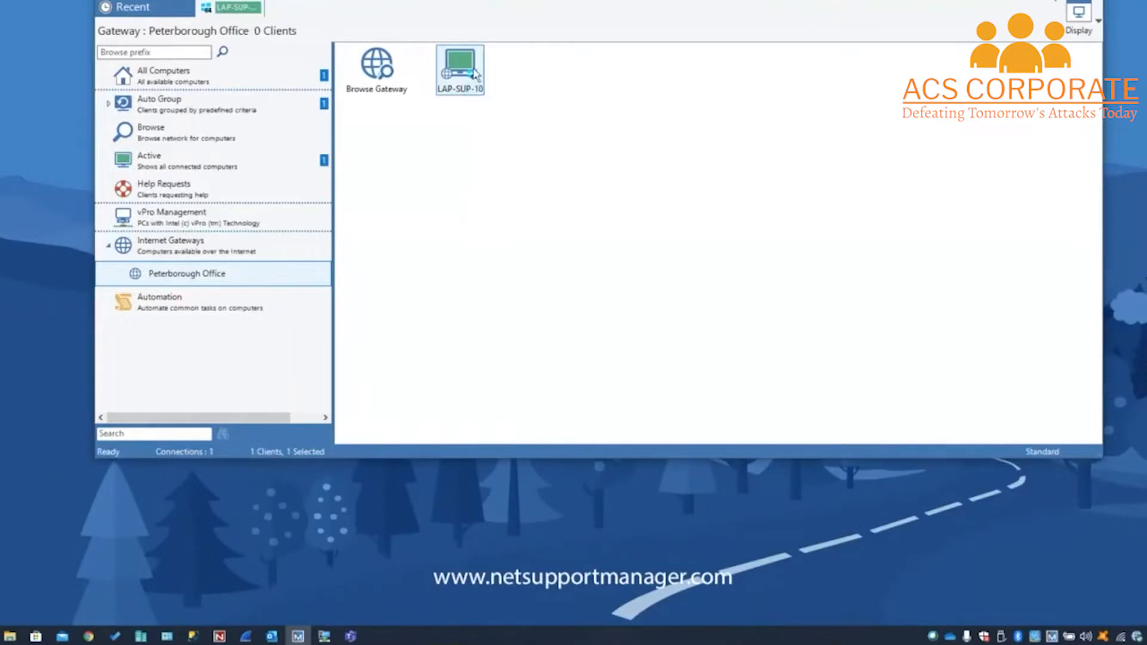
left_click(382, 1)
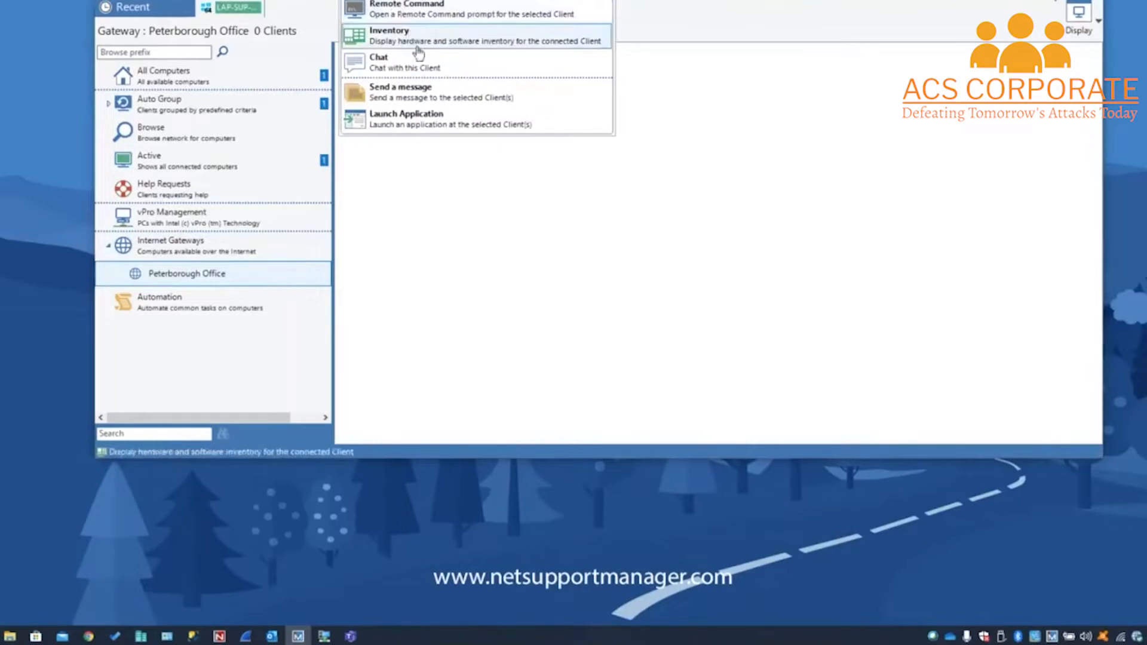
left_click(396, 2)
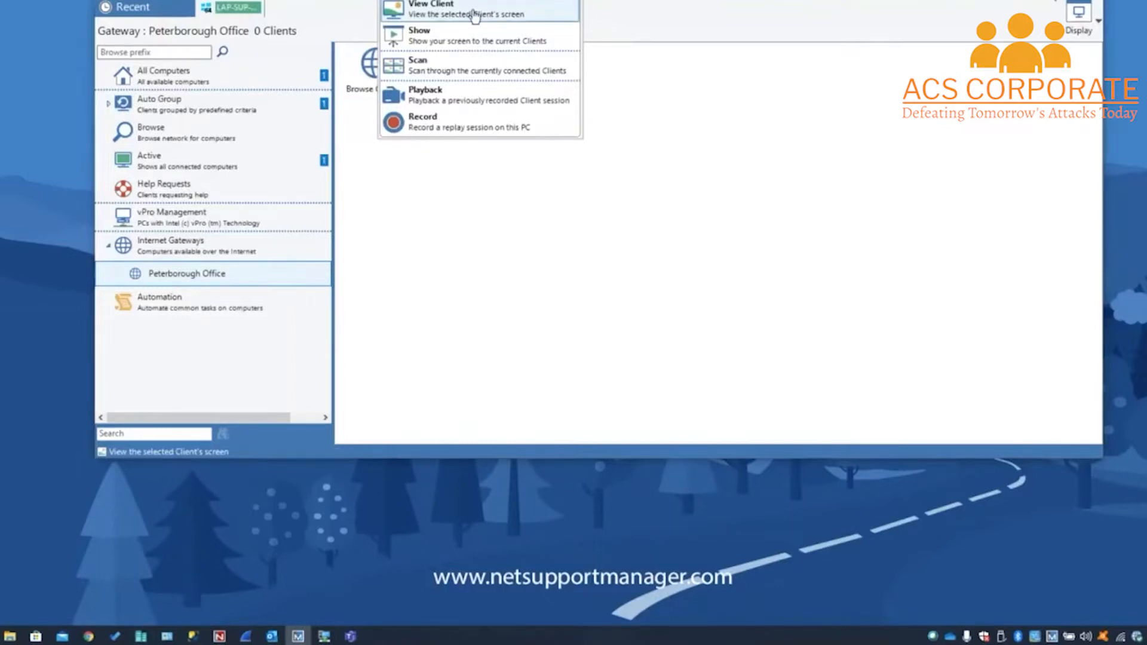
left_click(636, 113)
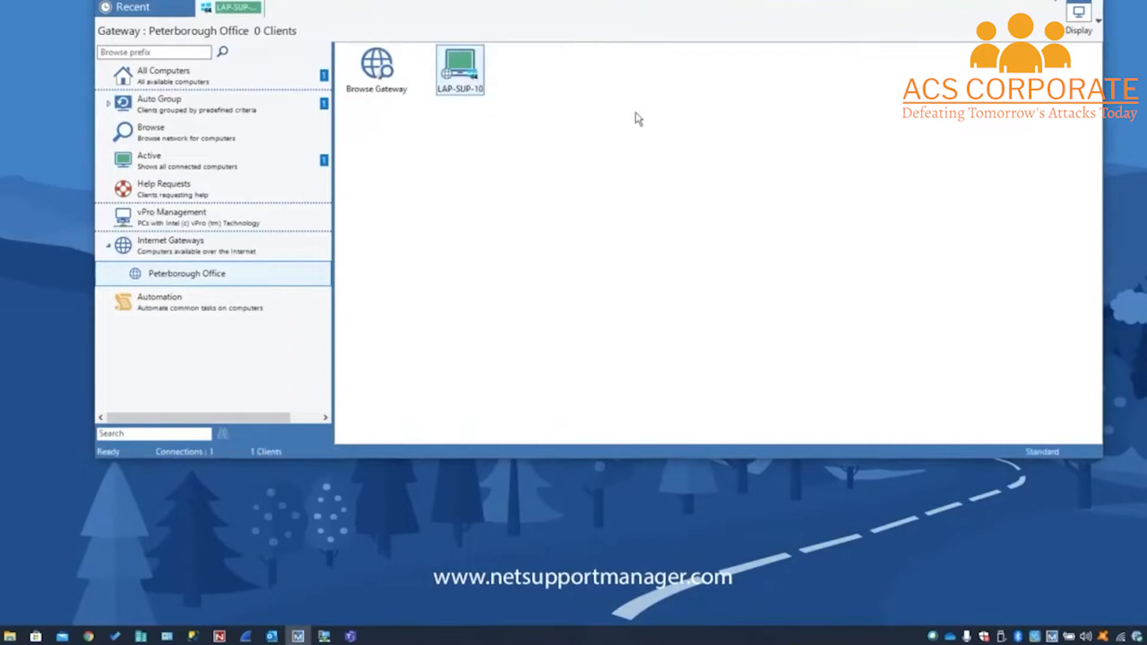
- View LAP-SUP-10's desktop and switch the remote view to Sharing mode
left_click(465, 68)
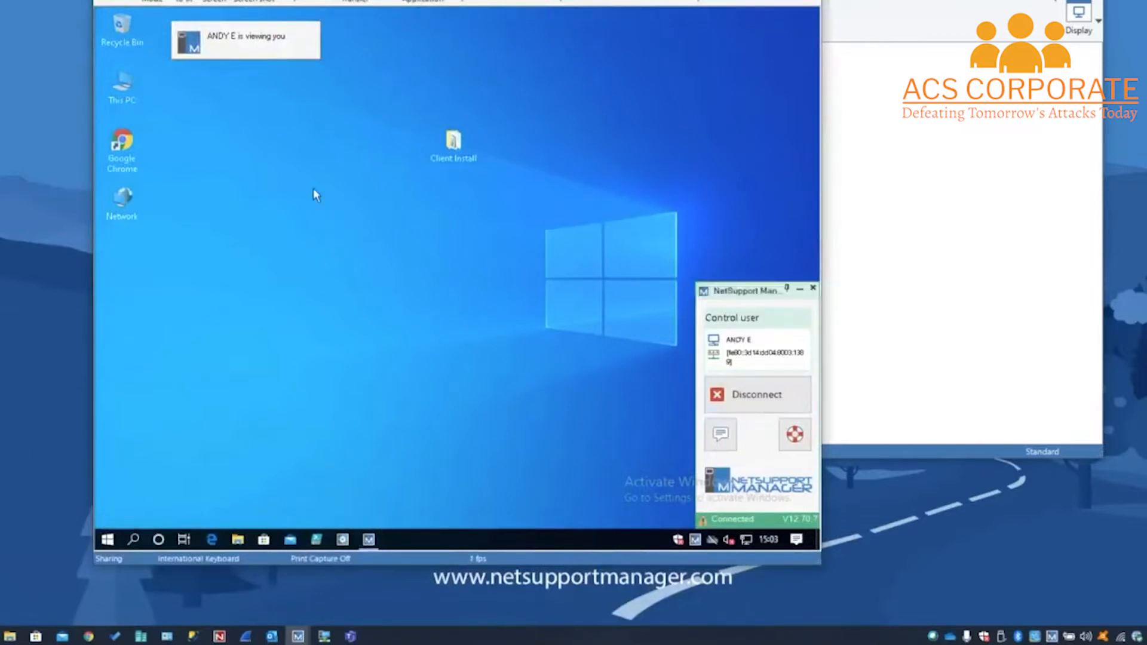
left_click(107, 541)
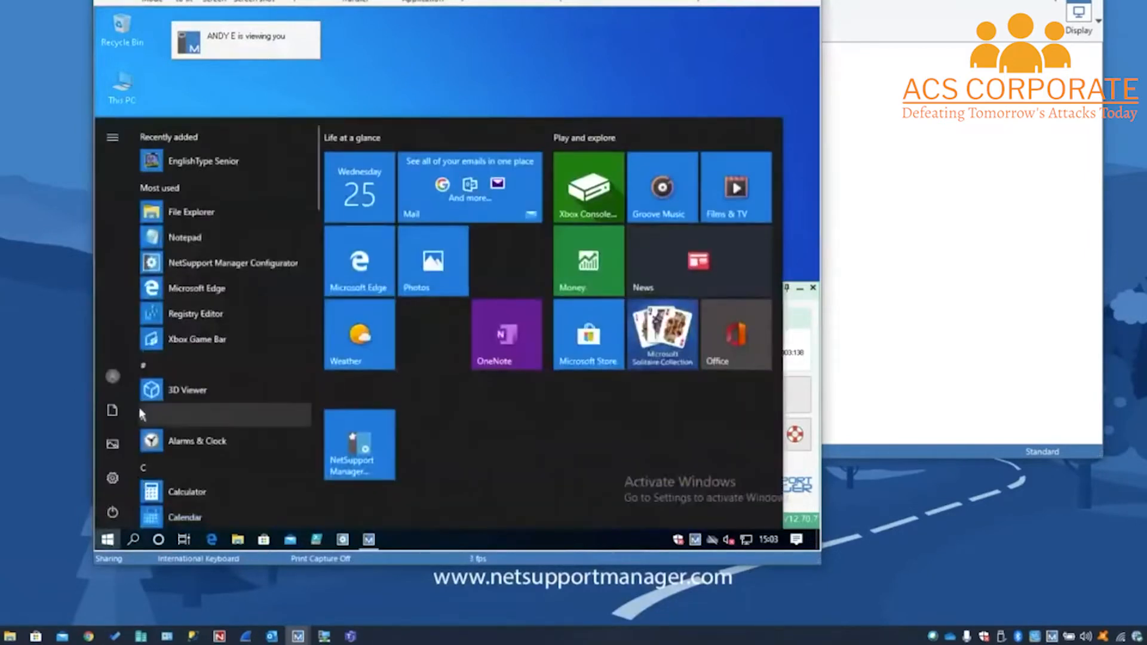
left_click(360, 91)
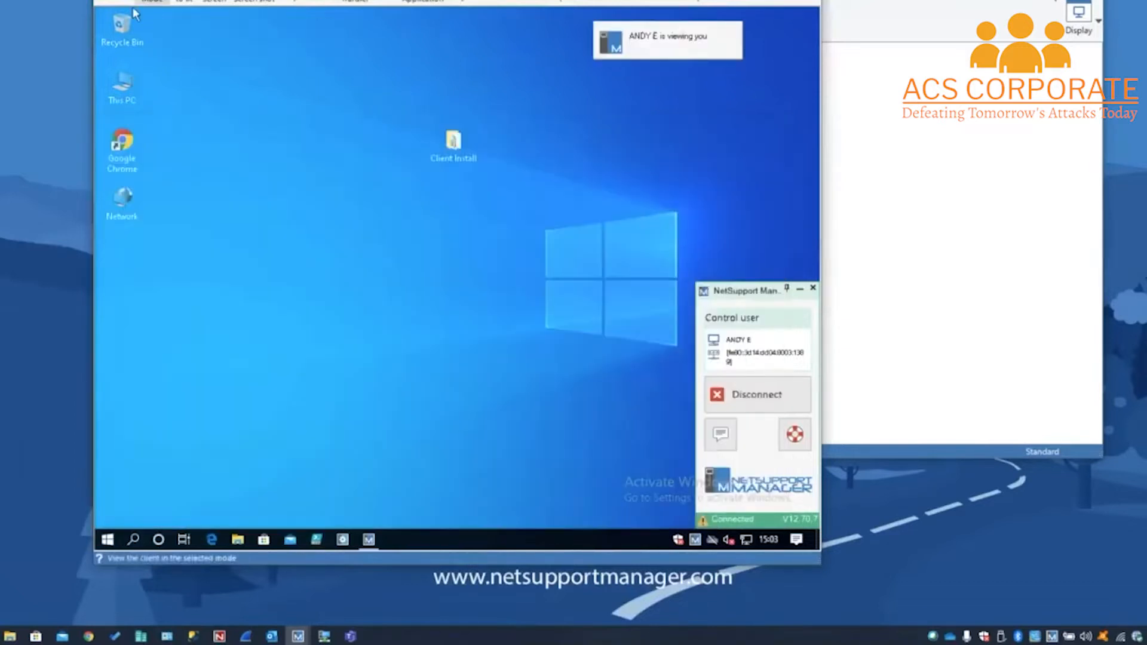
left_click(153, 2)
left_click(178, 33)
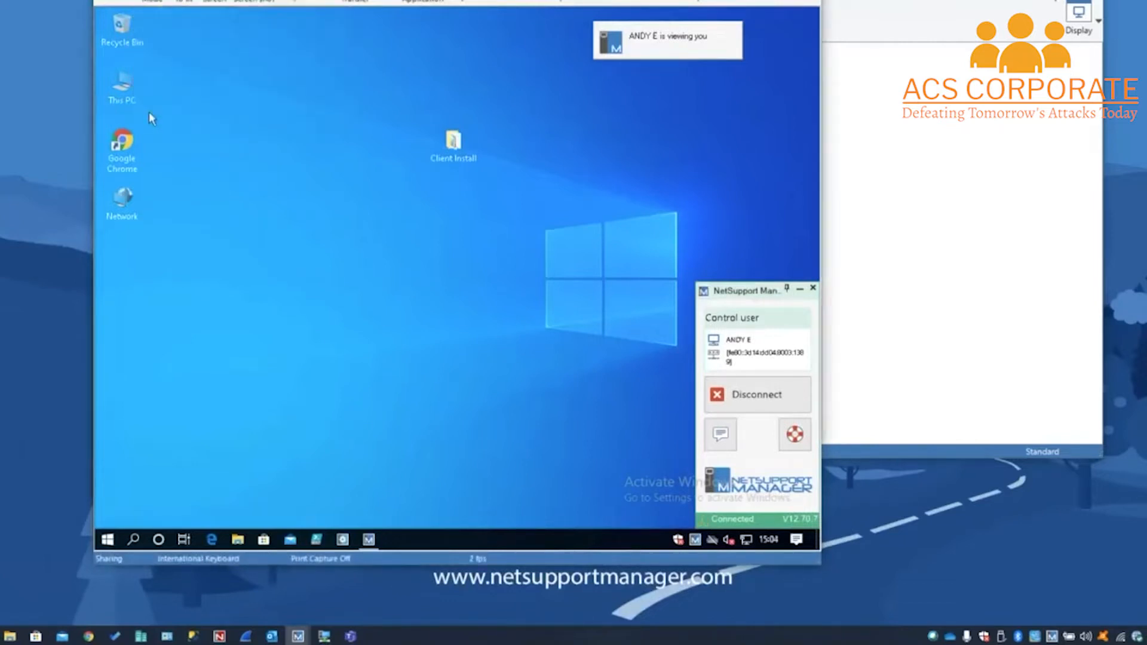
- Choose a colour depth for the remote view and start a file transfer with LAP-SUP-10
left_click(127, 2)
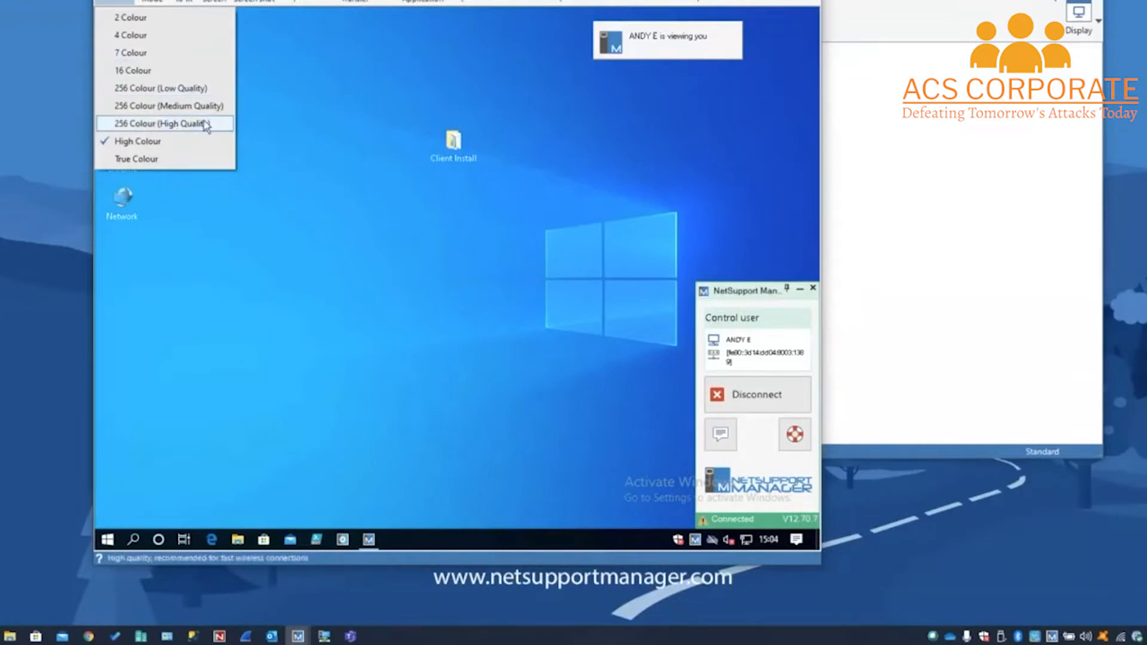
left_click(294, 124)
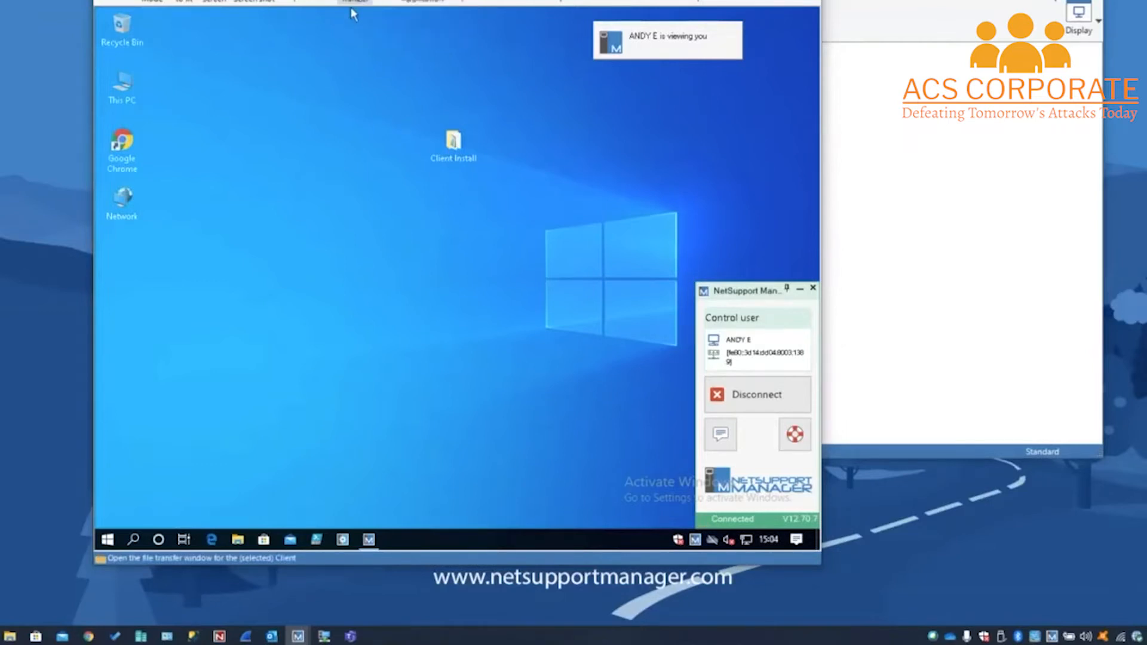
left_click(351, 6)
scroll(243, 141, "up", 5)
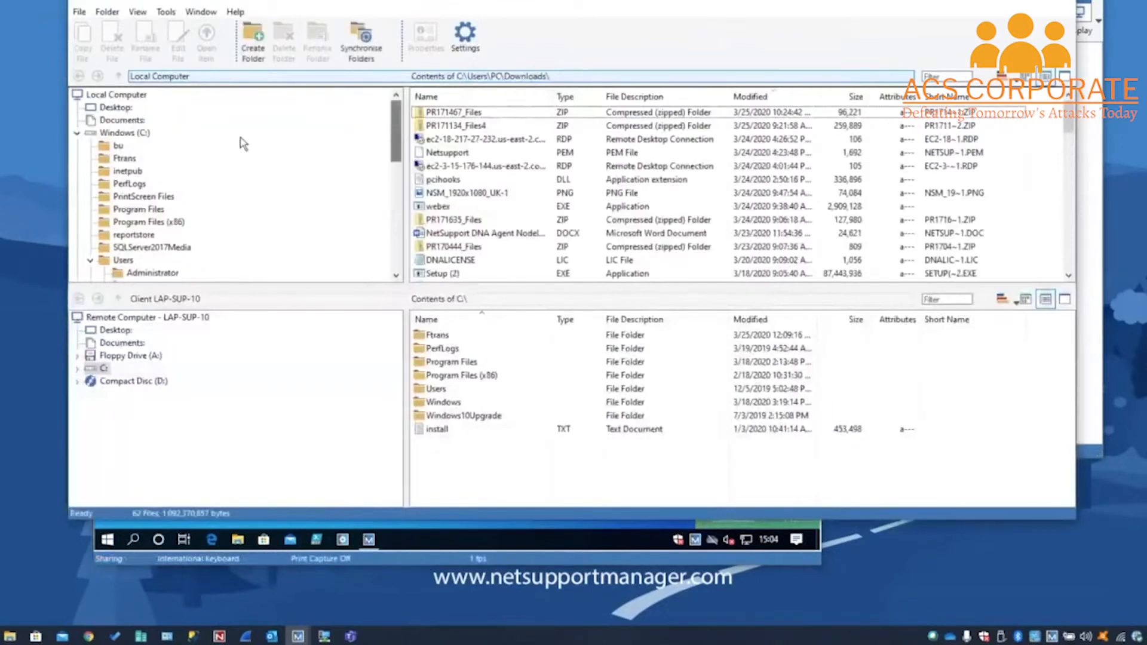
left_click(146, 134)
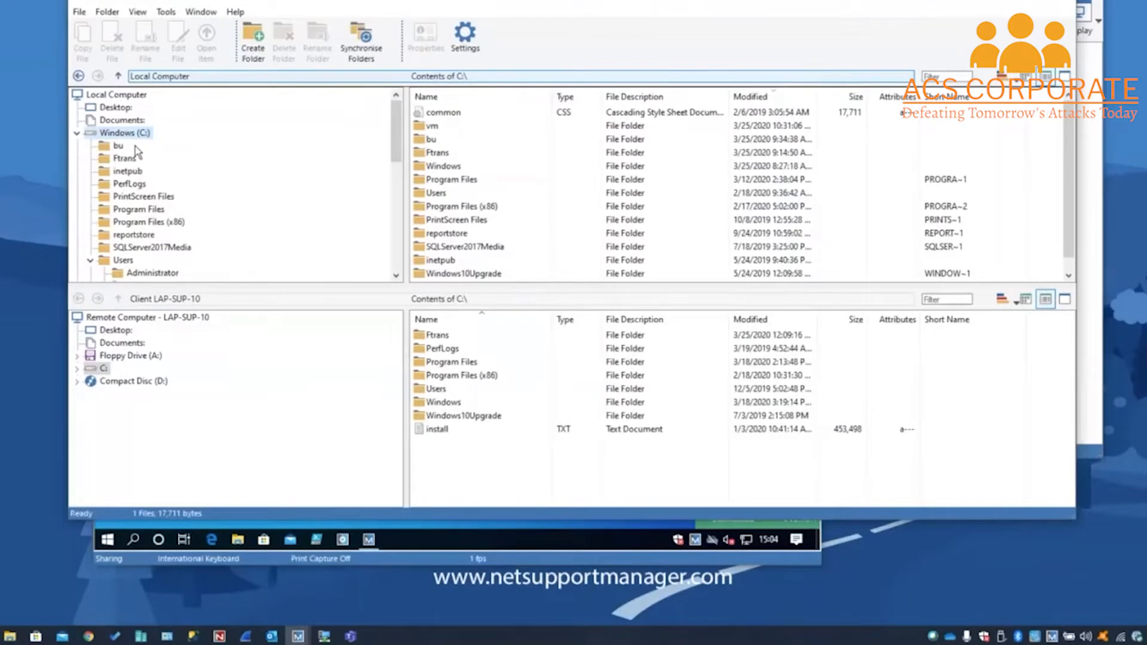
left_click(90, 261)
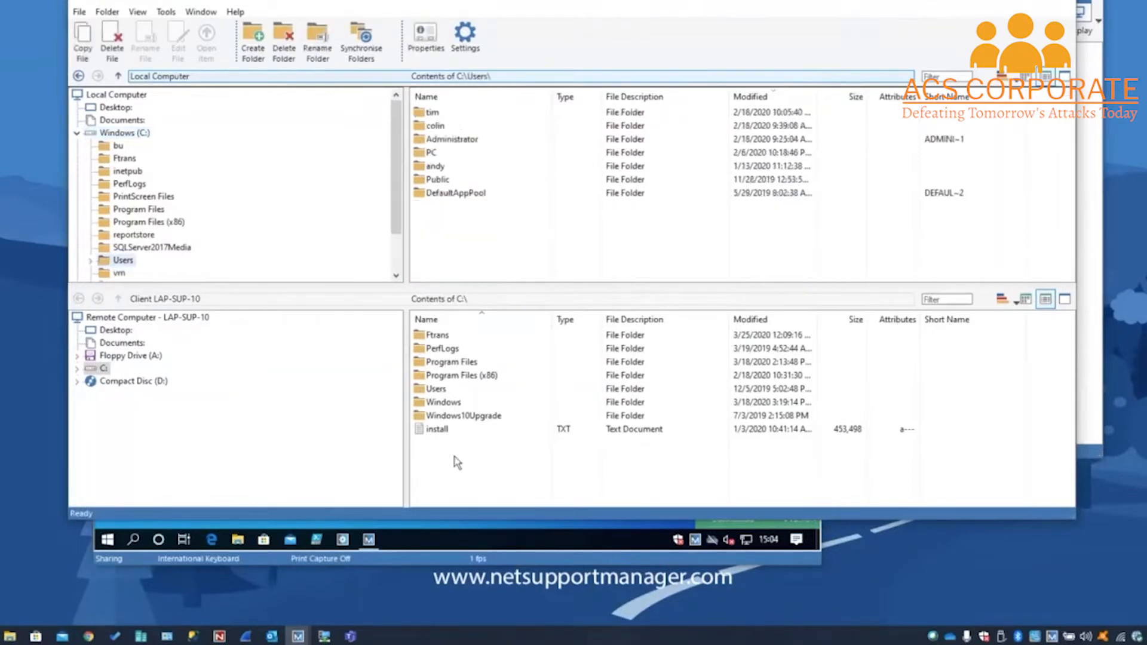
left_click(124, 162)
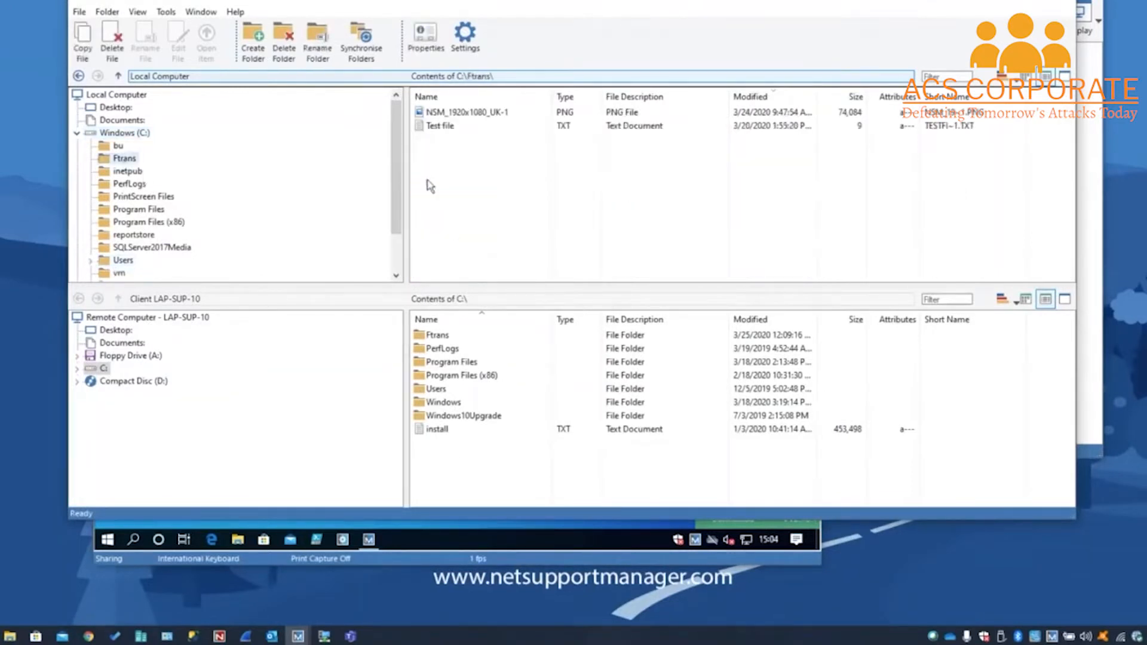
left_click(440, 127)
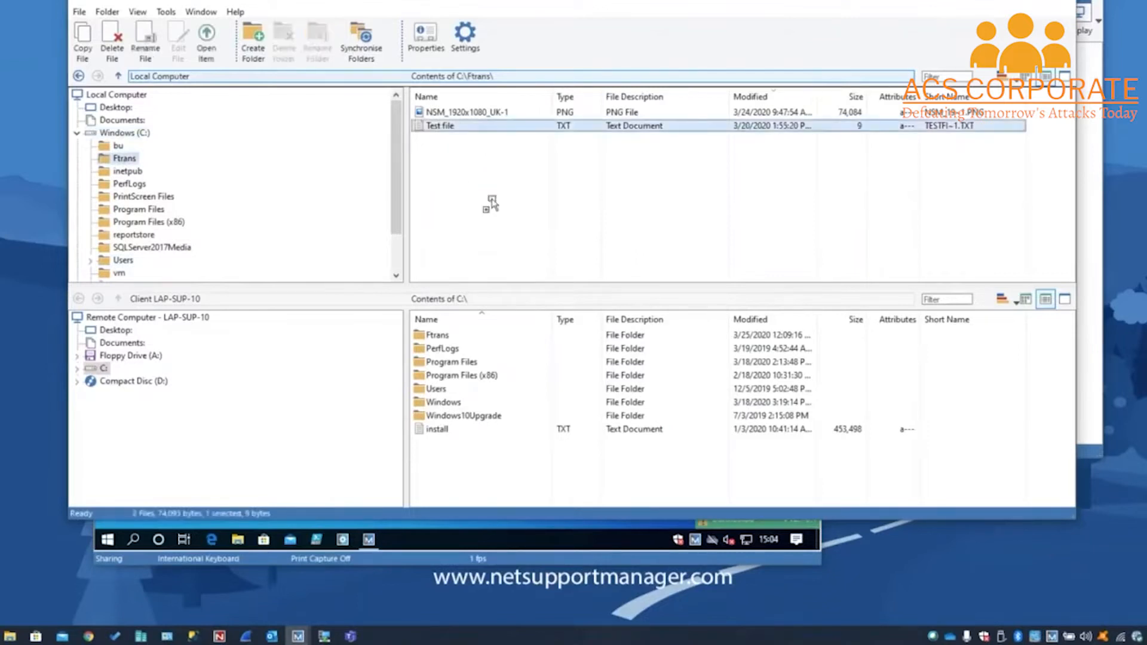
left_click(443, 338)
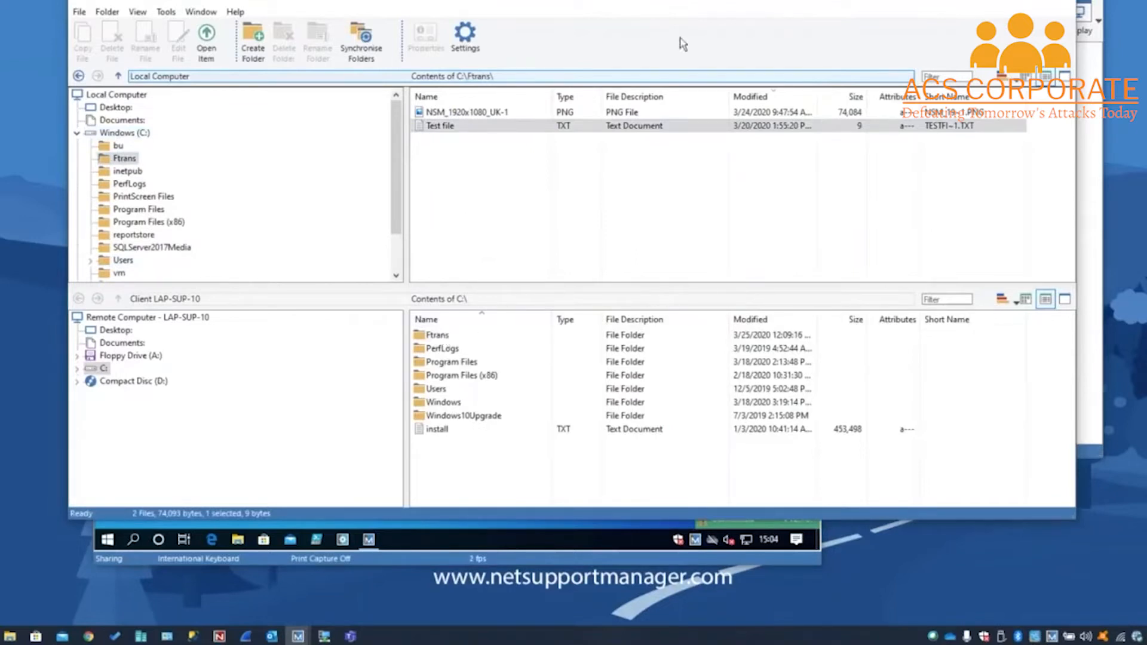
left_click_drag(699, 2, 550, 23)
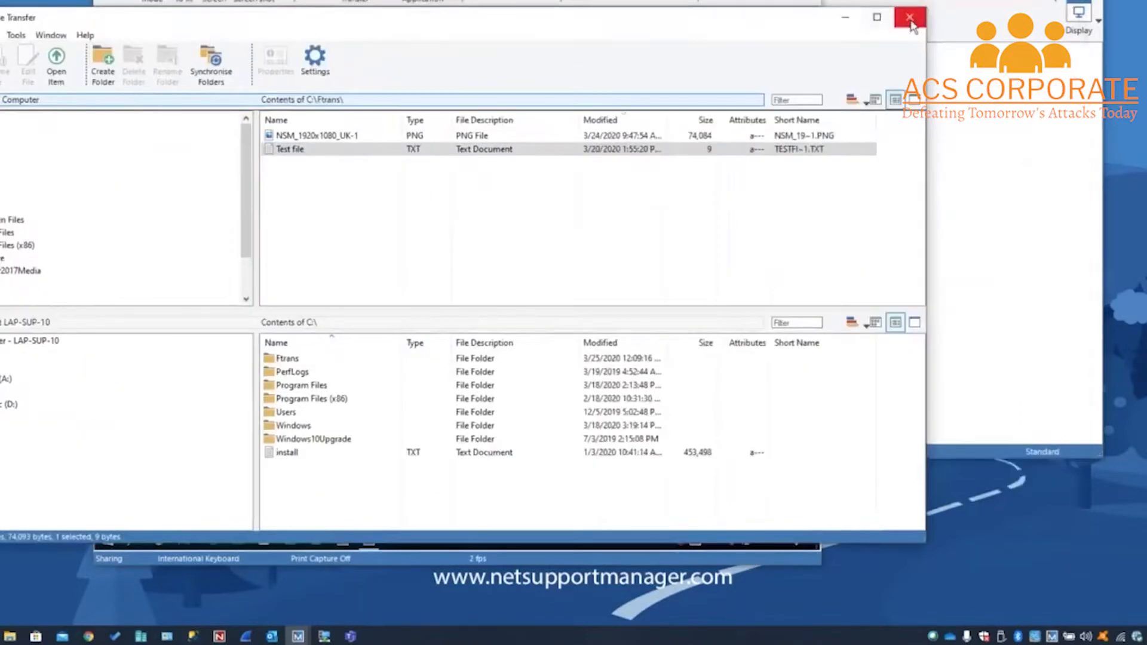
left_click(910, 18)
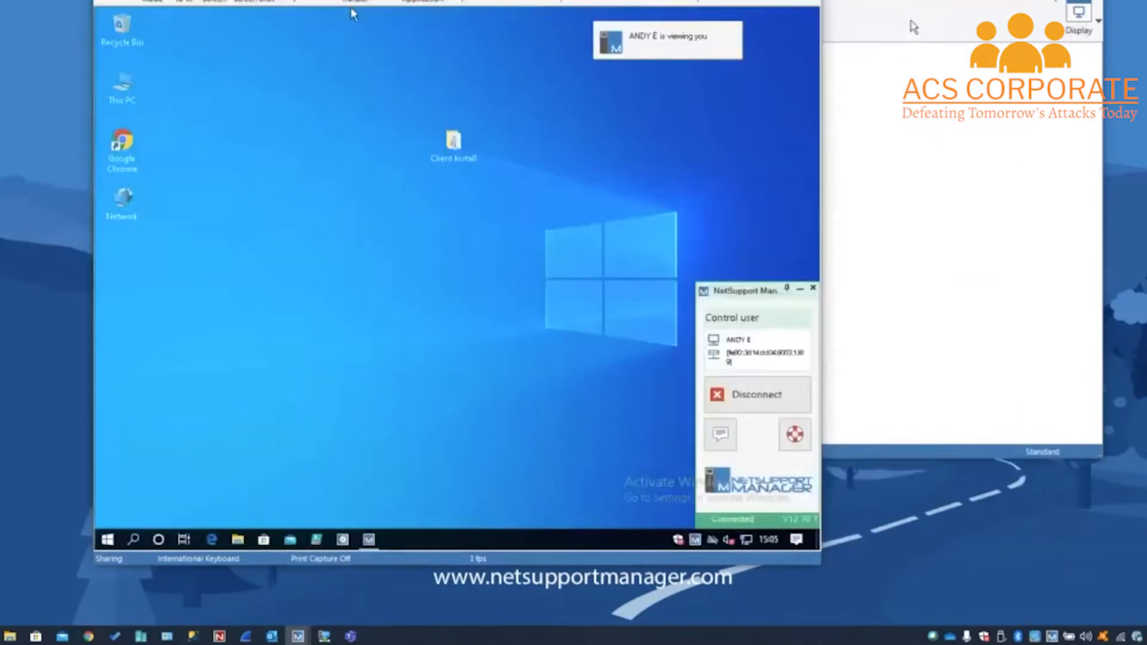
- Close the LAP-SUP-10 remote view and disconnect from LAP-SUP-10
left_click(806, 1)
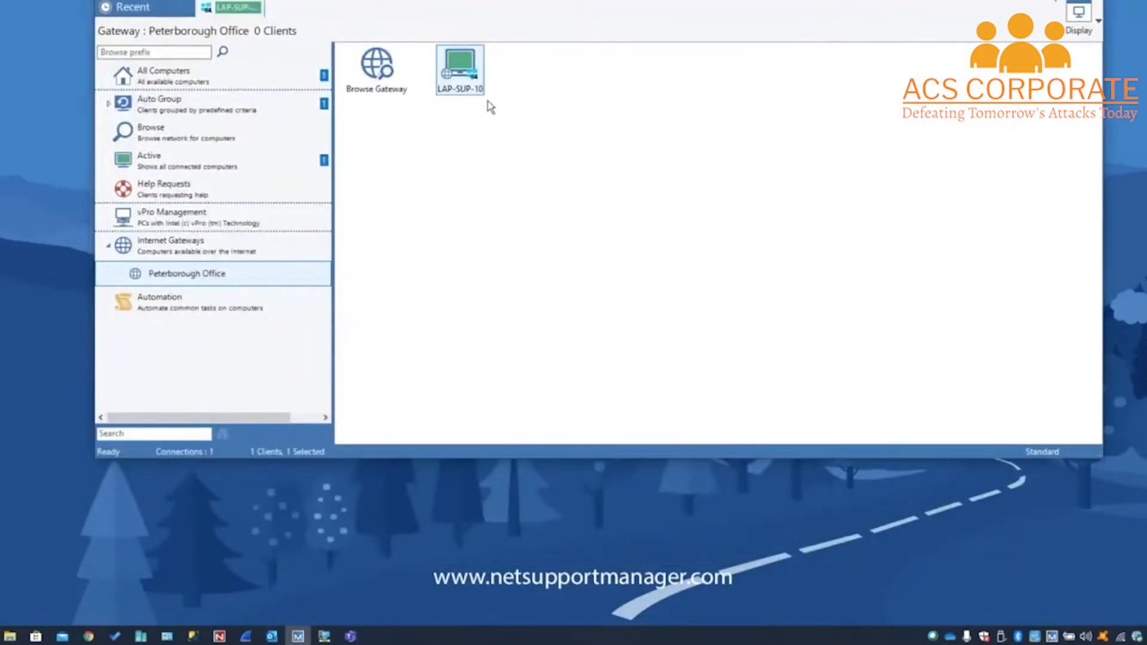
mouse_move(465, 72)
right_click(475, 73)
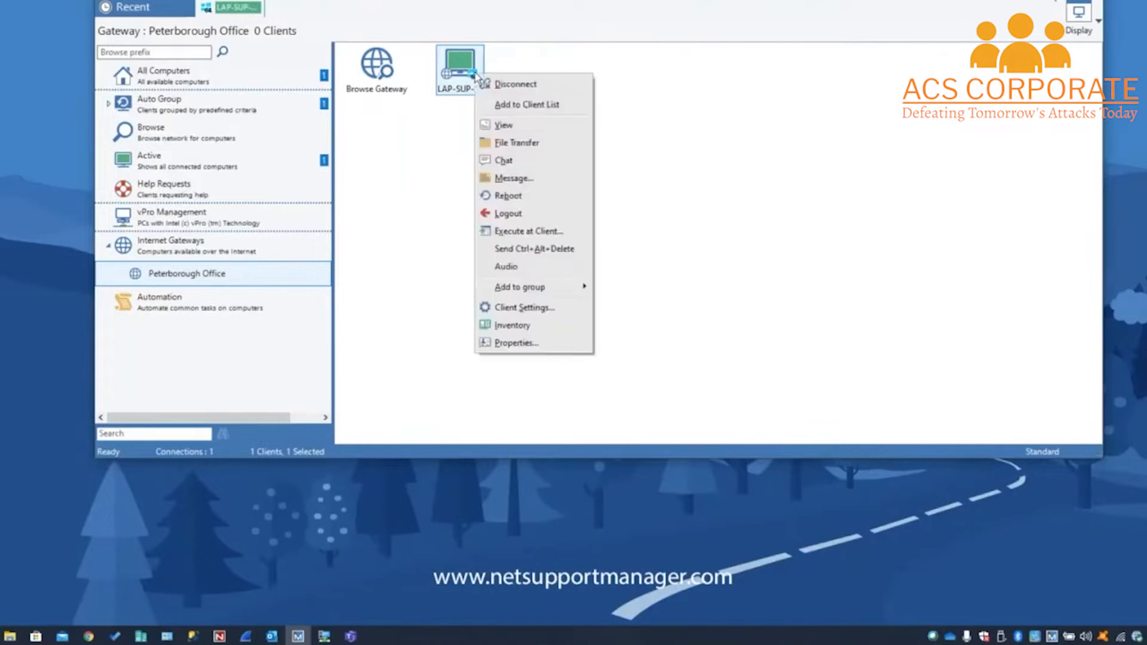
left_click(523, 84)
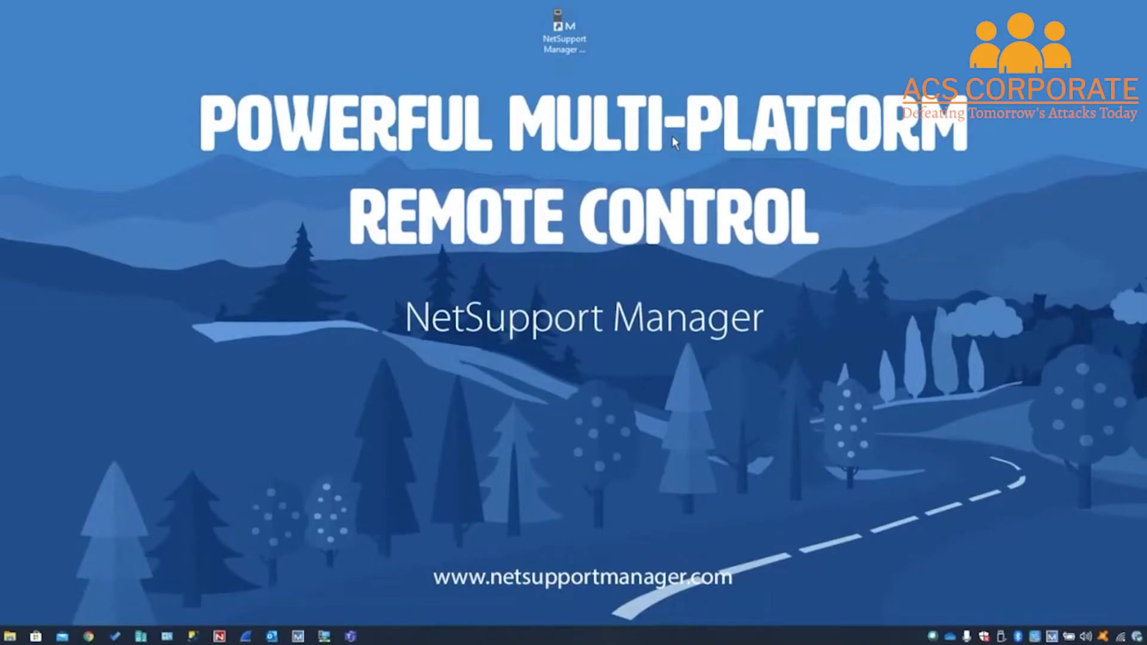
- Open the Connectivity Server Console, check Active Sessions and Clients, then open Configure Connectivity Server
double_click(1137, 637)
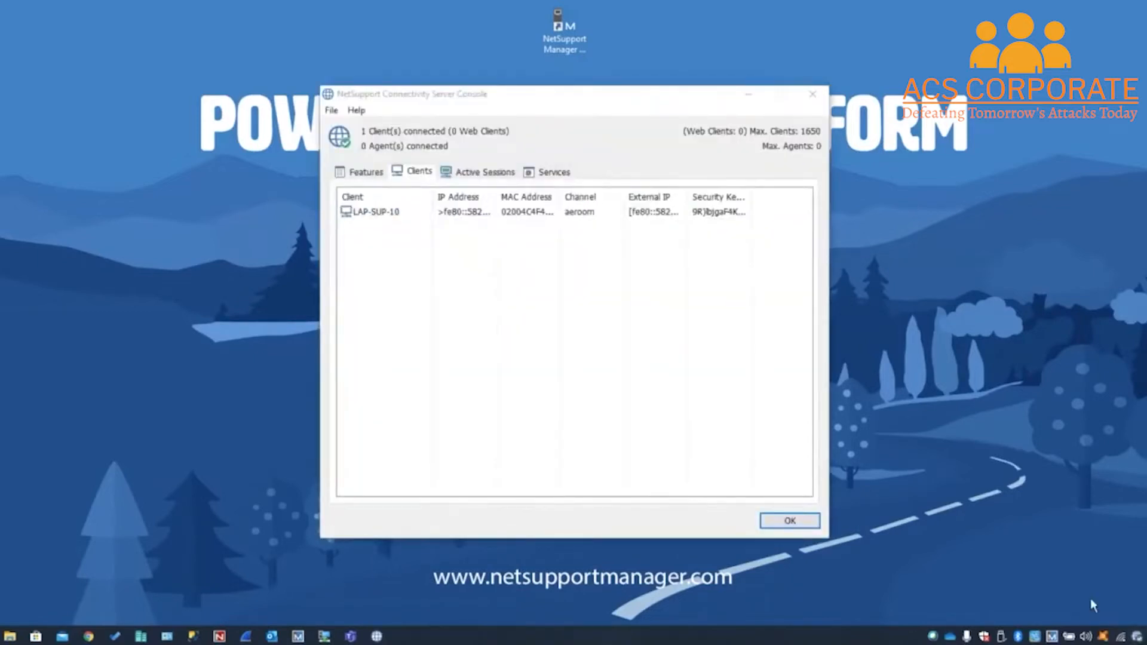
left_click_drag(533, 97, 518, 1)
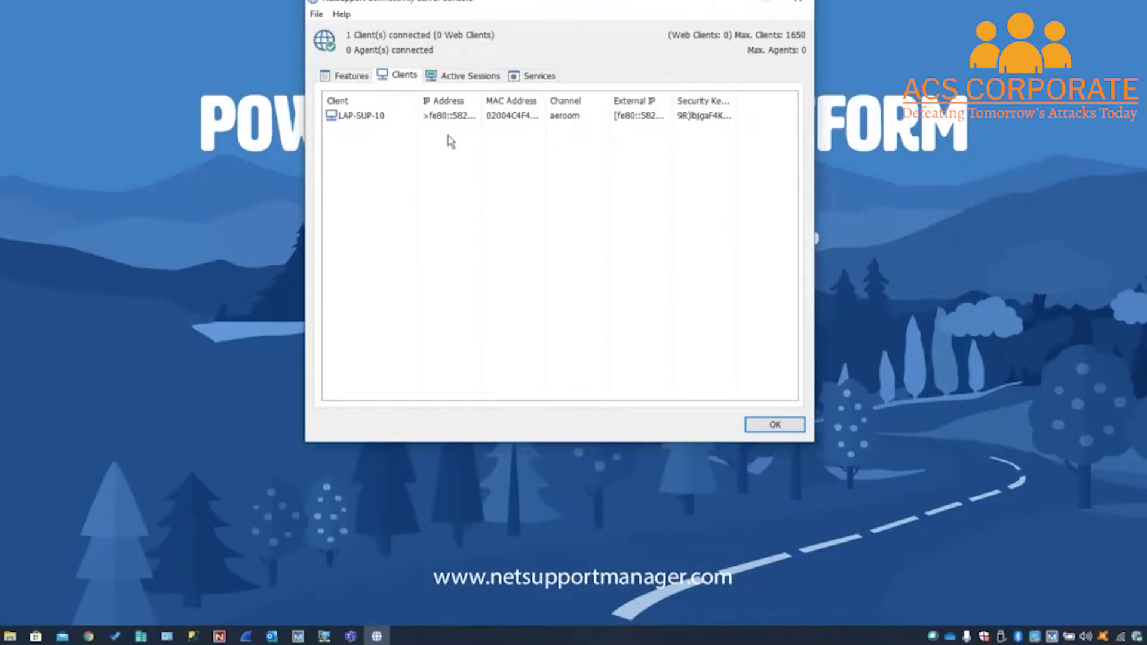
left_click(440, 81)
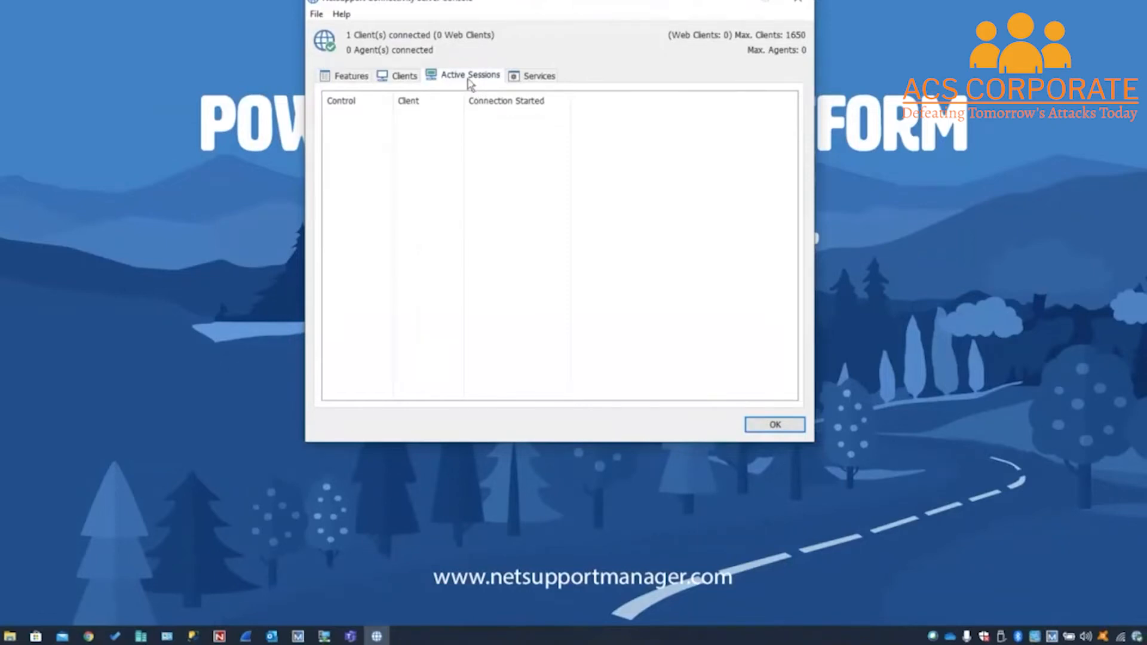
left_click(411, 78)
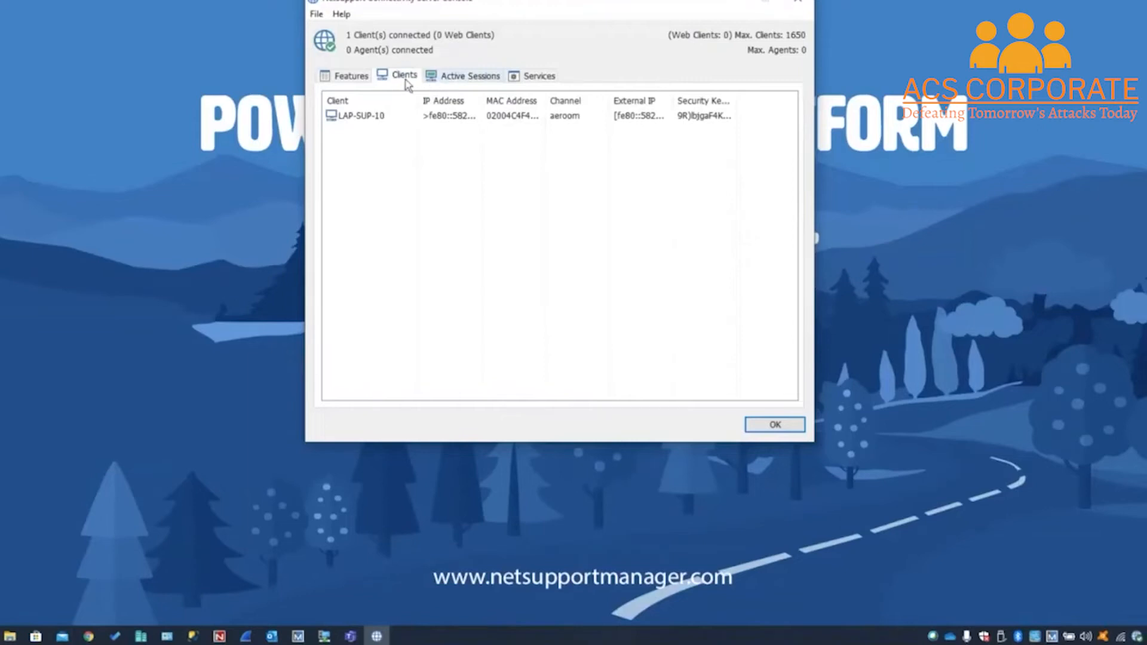
left_click(317, 13)
left_click(346, 43)
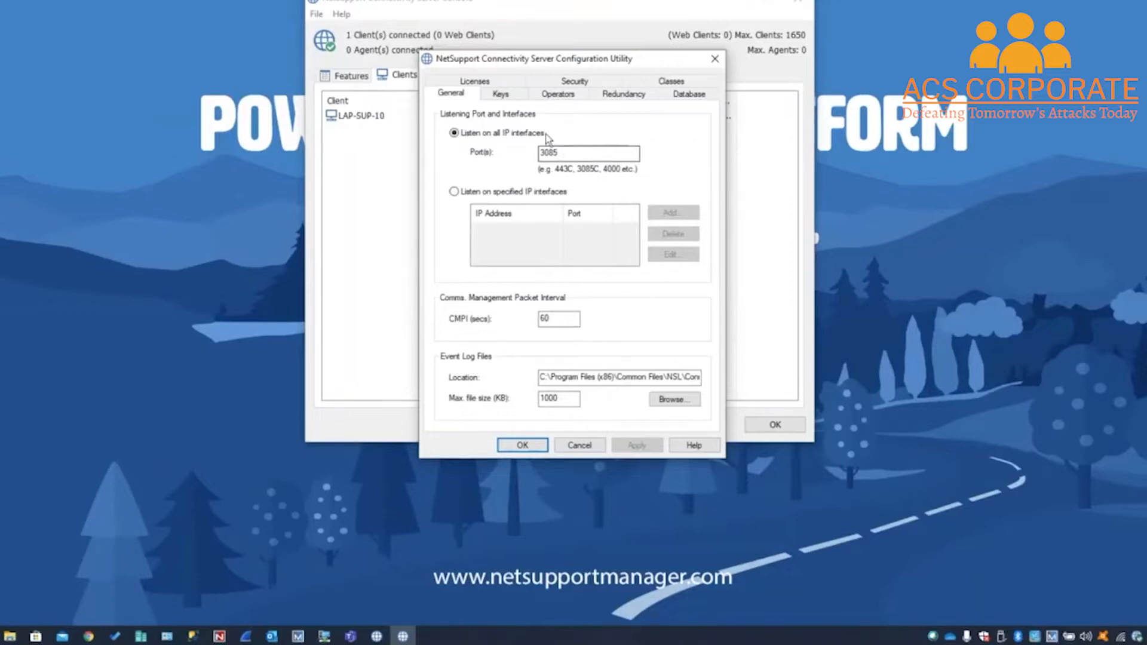
- On the Keys tab, start and cancel adding a key, keeping only the NetSupport Office key
left_click(505, 98)
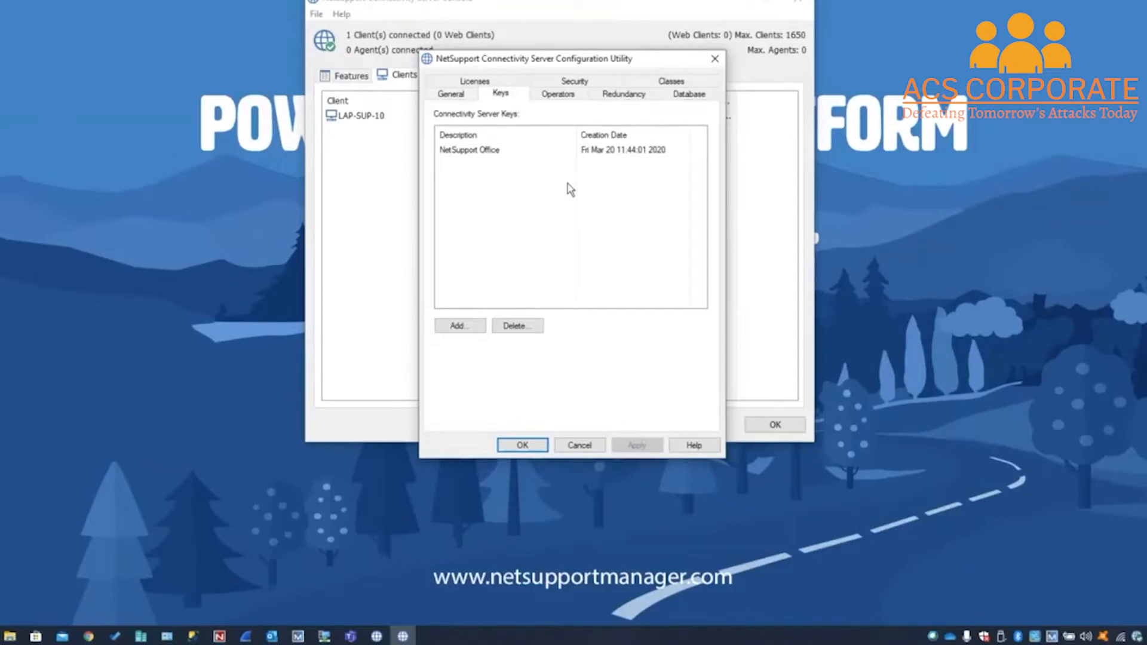
left_click(458, 326)
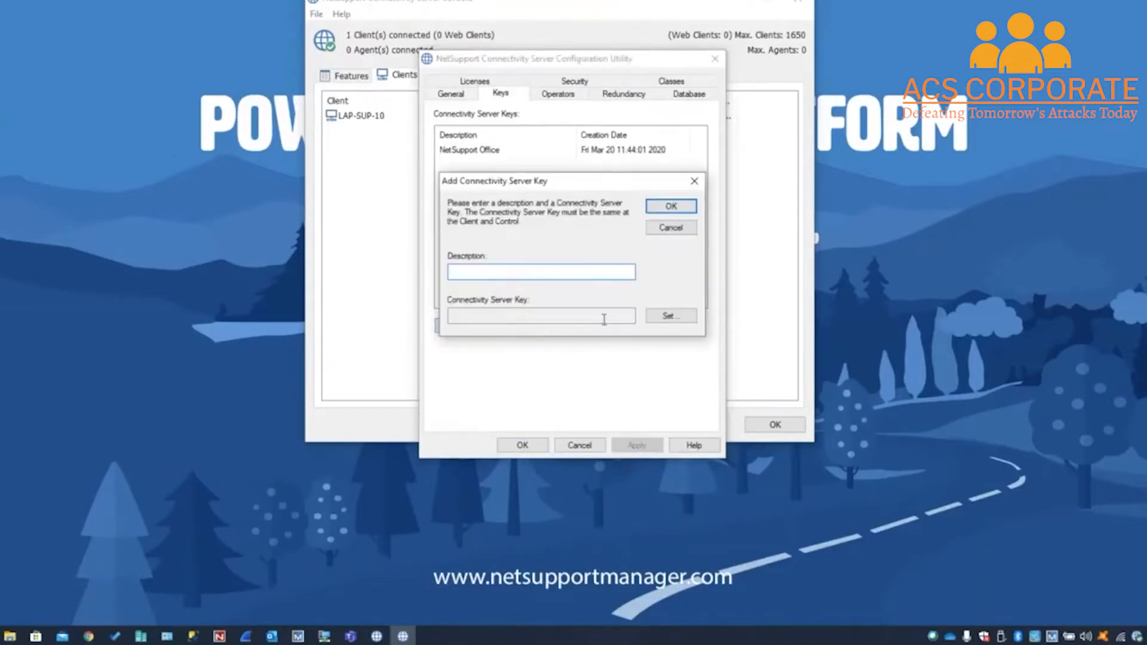
left_click(662, 315)
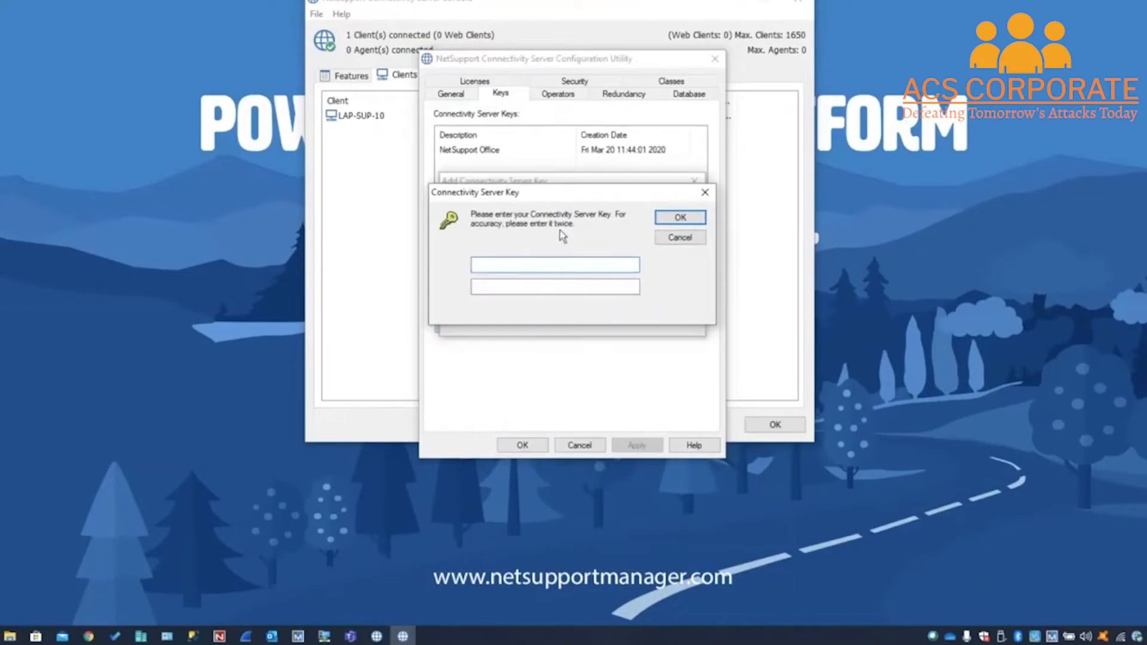
left_click(680, 237)
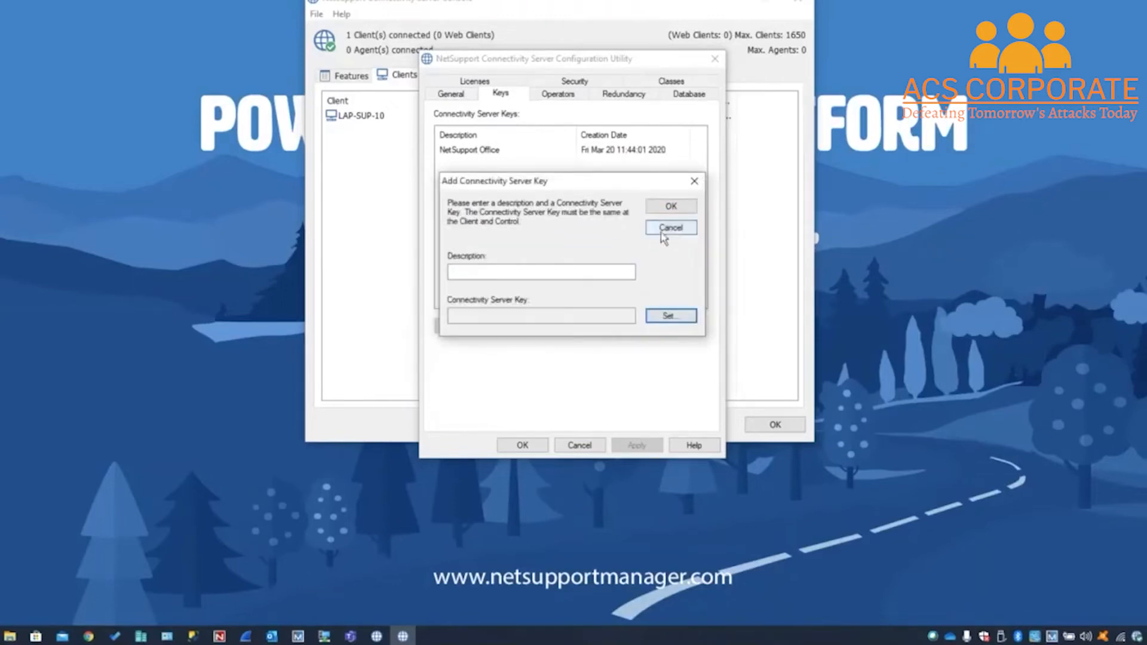
left_click(662, 232)
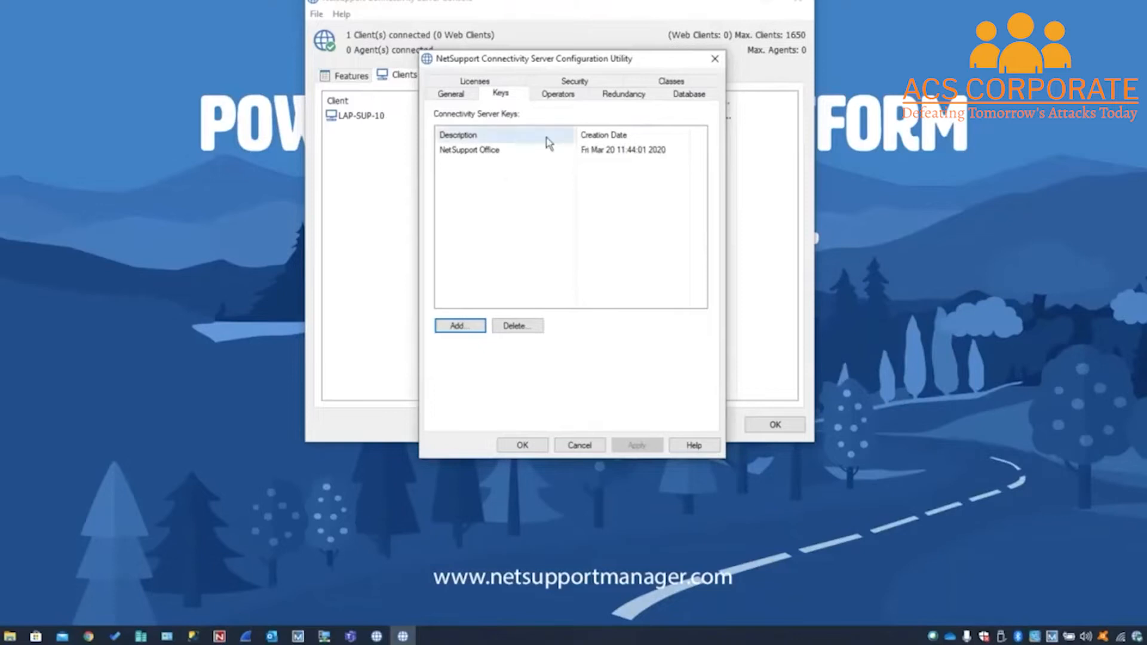
left_click(558, 96)
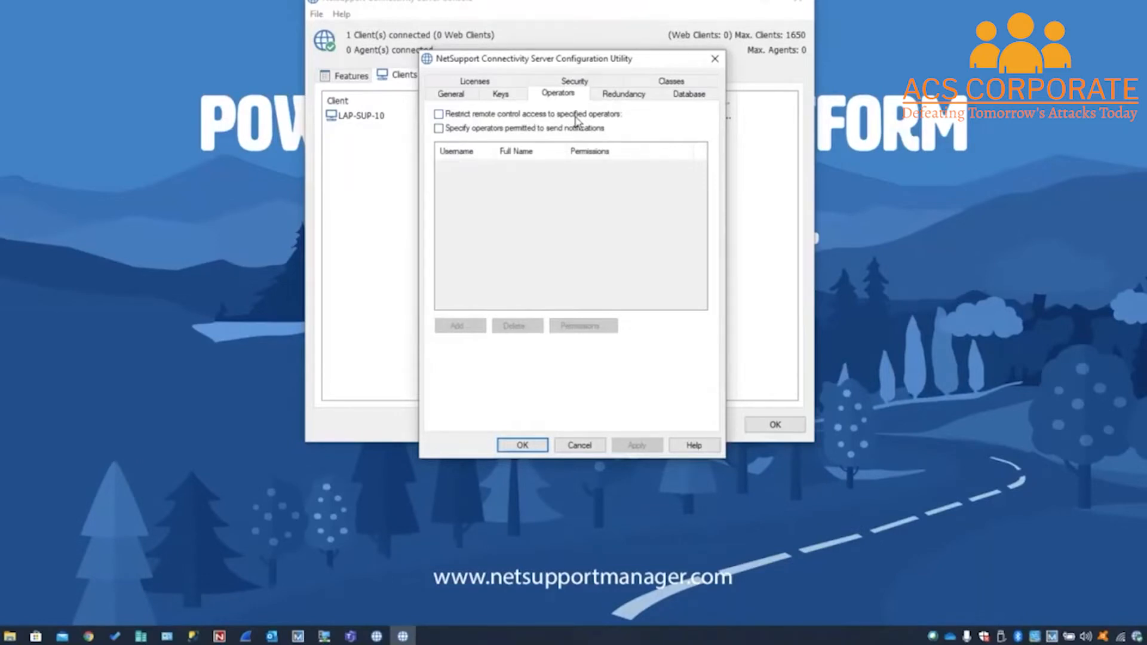
left_click(468, 115)
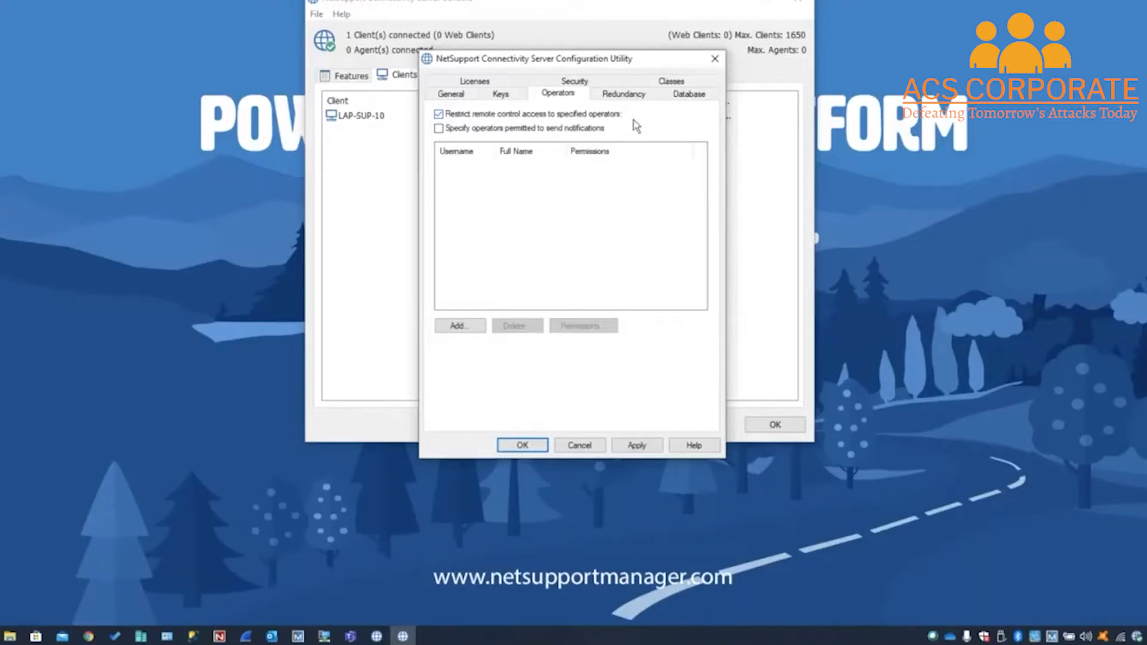
left_click(541, 118)
left_click(469, 100)
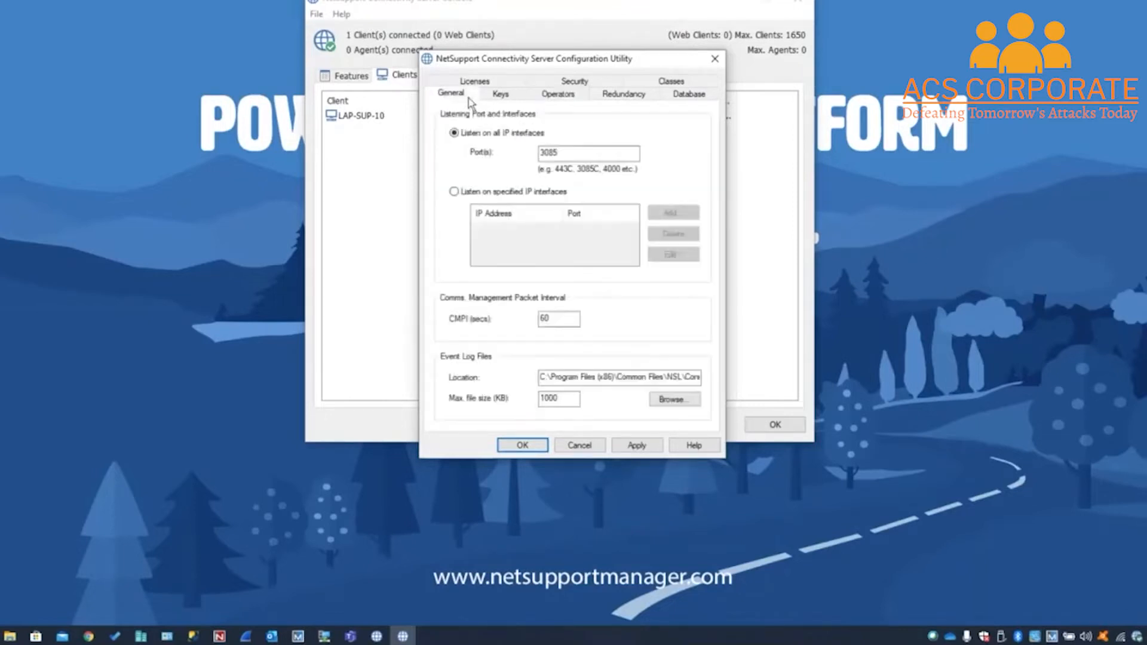
left_click(509, 99)
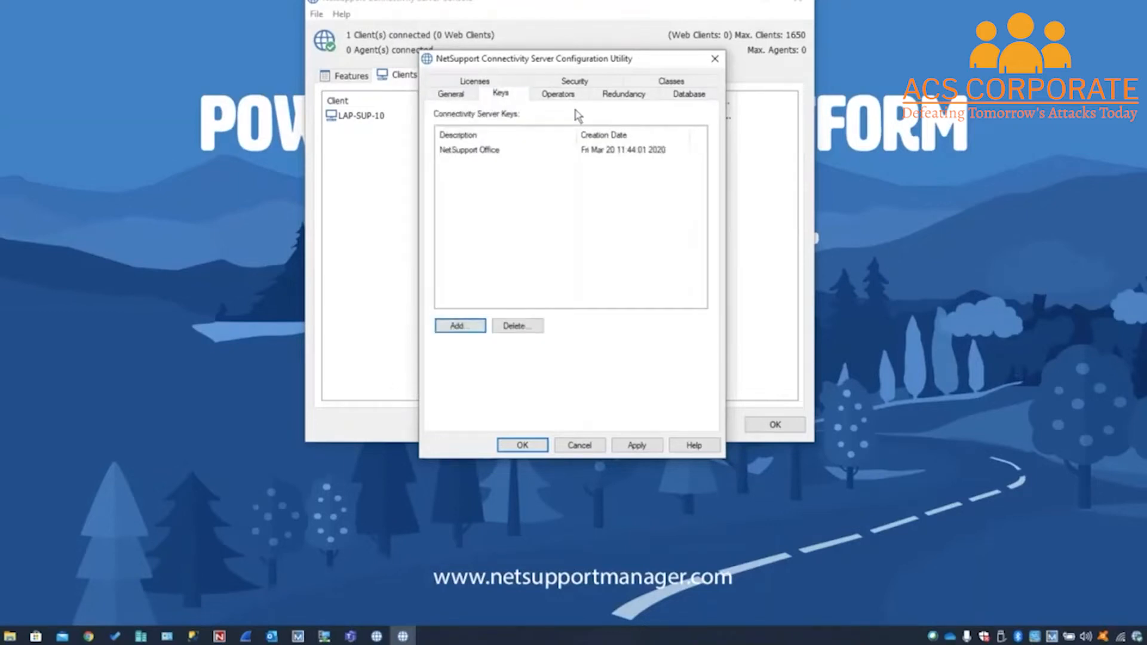
left_click(716, 64)
left_click(736, 7)
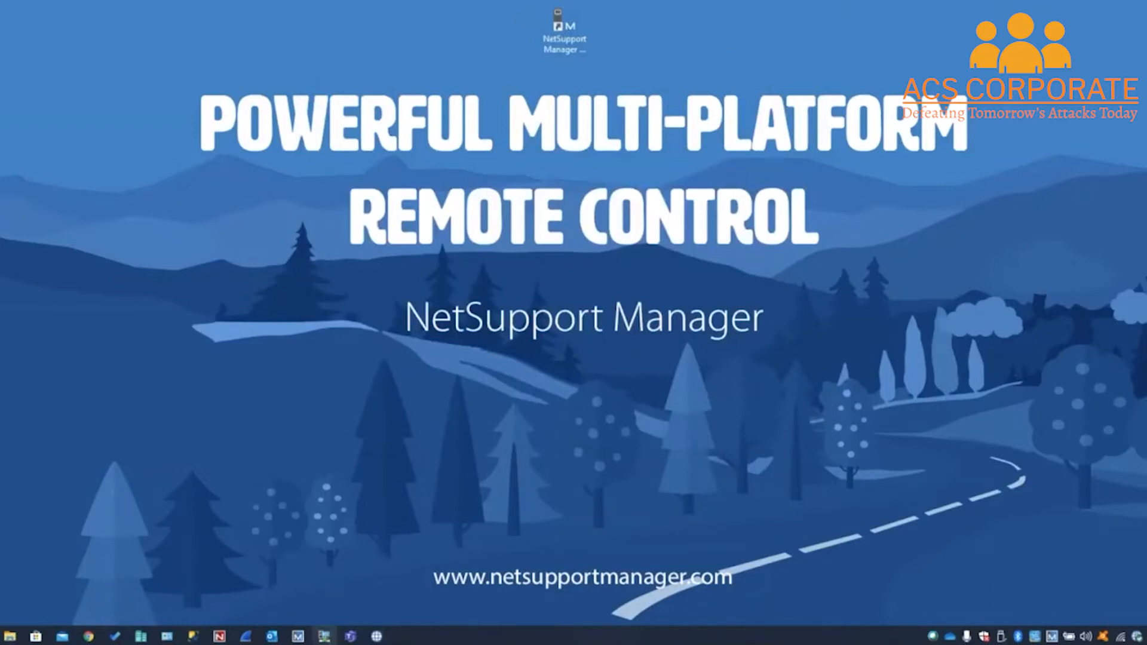
- Restore the remote Windows 10 session and launch NetSupport Manager Configurator from its Start menu
left_click(323, 636)
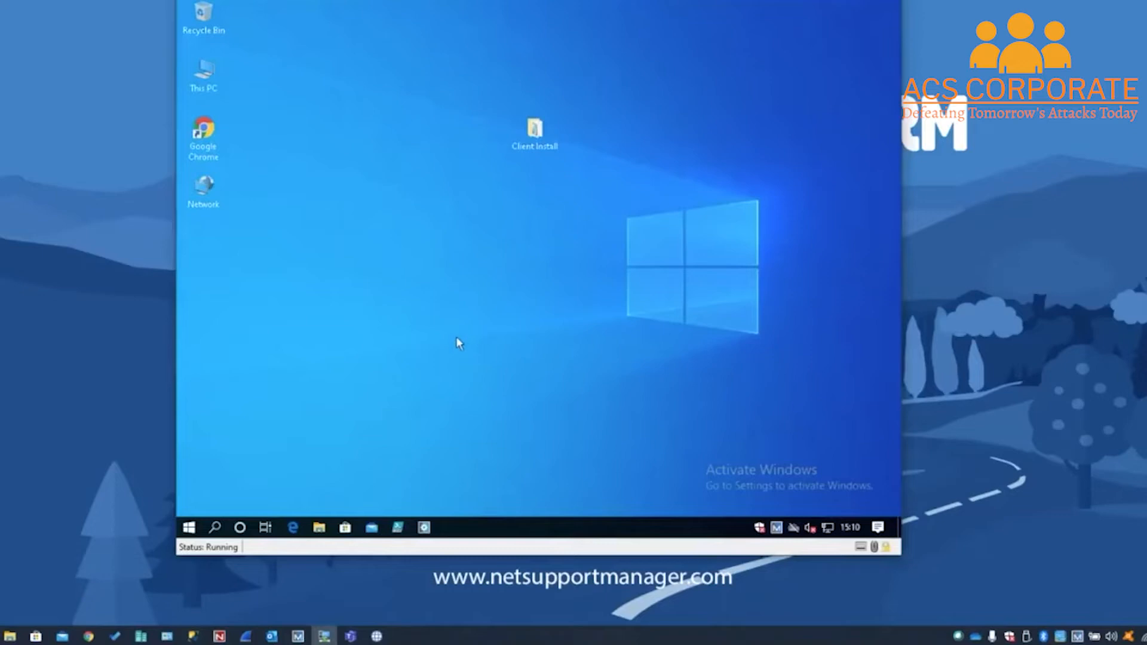
left_click(189, 527)
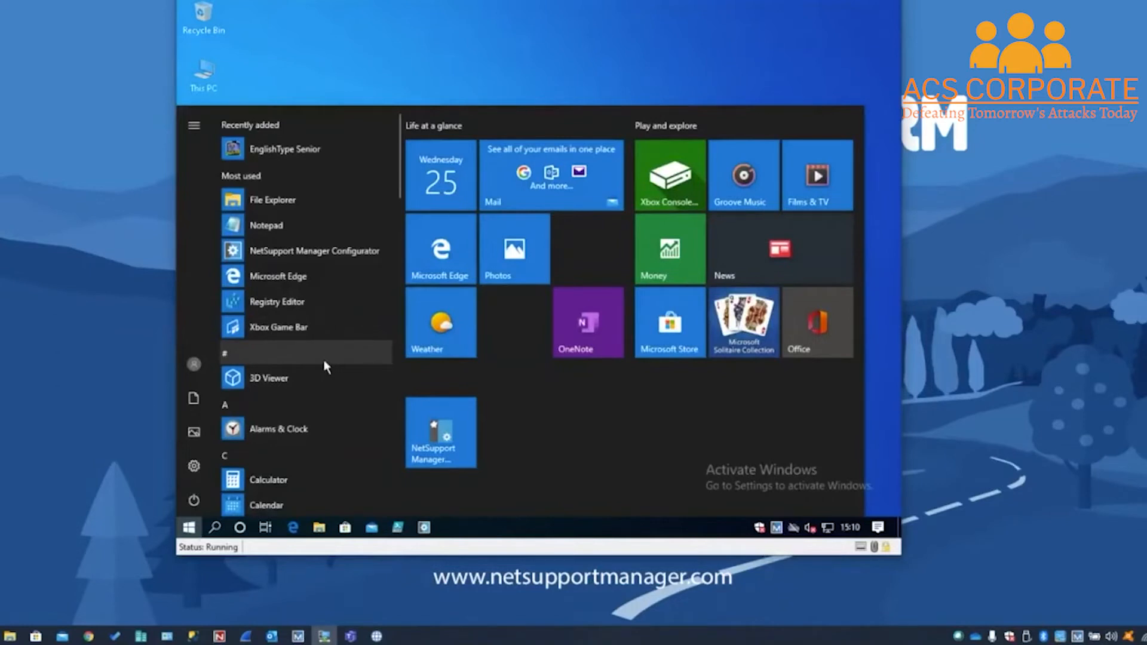
scroll(324, 358, "down", 6)
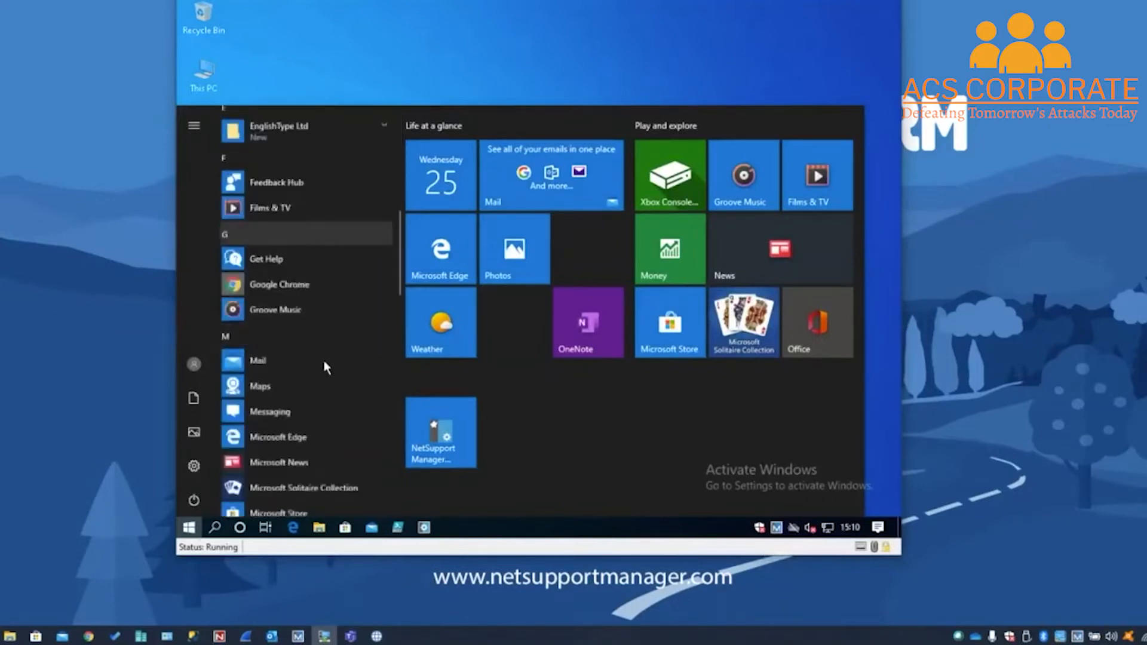
scroll(323, 361, "down", 5)
left_click(311, 314)
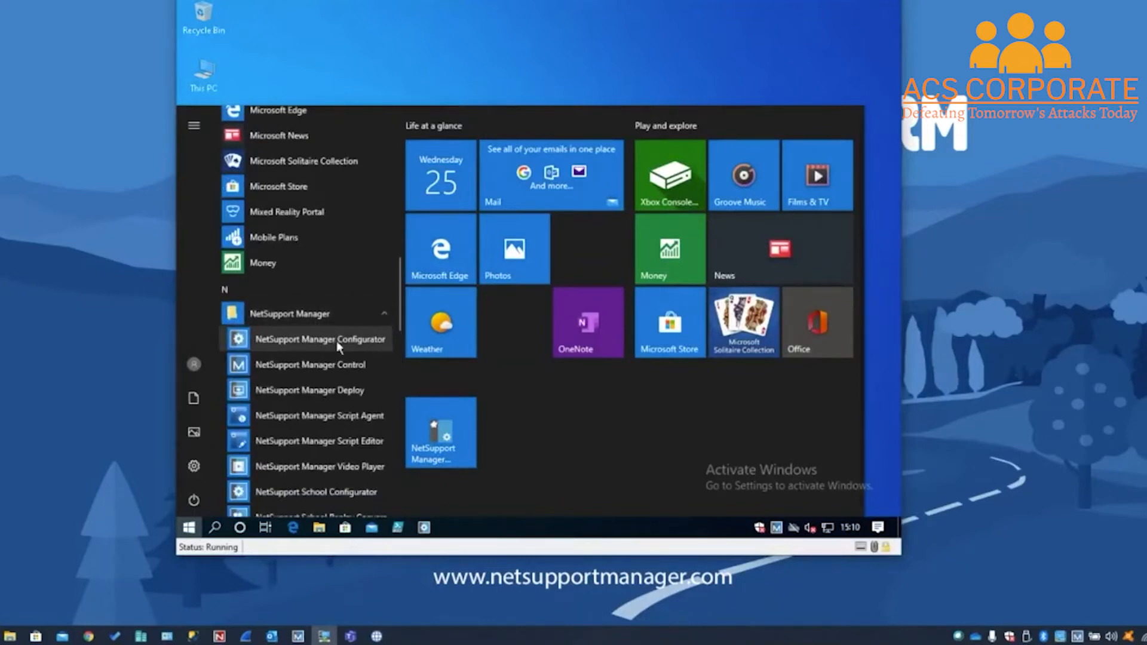
left_click(339, 348)
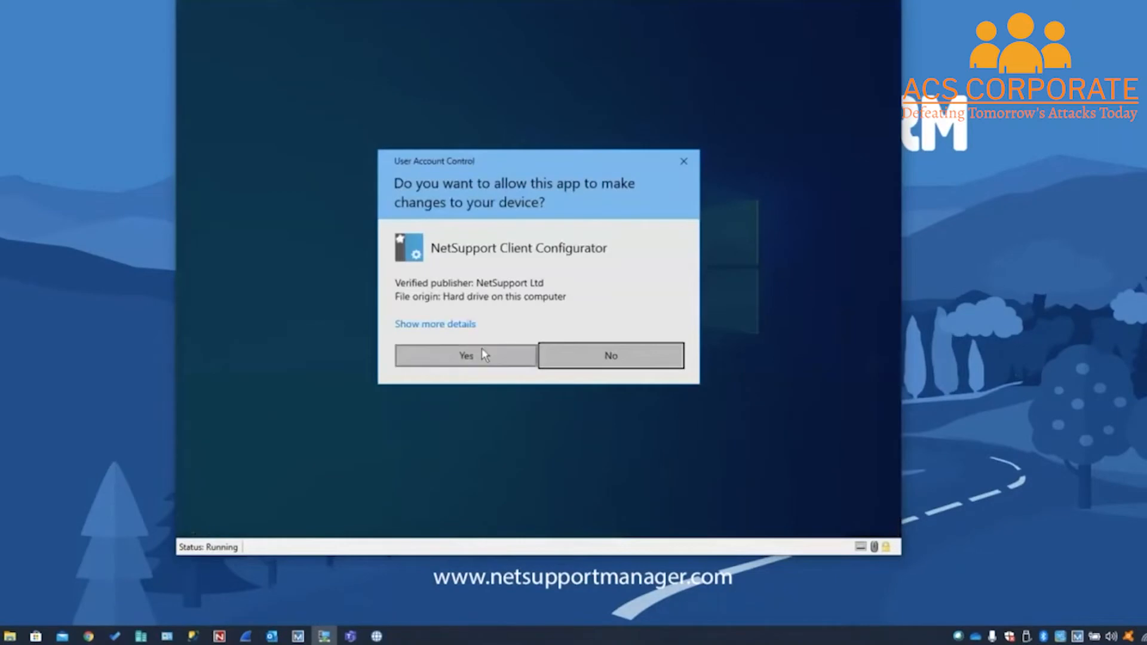
- Approve UAC, choose Advanced, and open Master Profile's HTTP settings (gateway nsl-support-lap, port 3085)
left_click(481, 349)
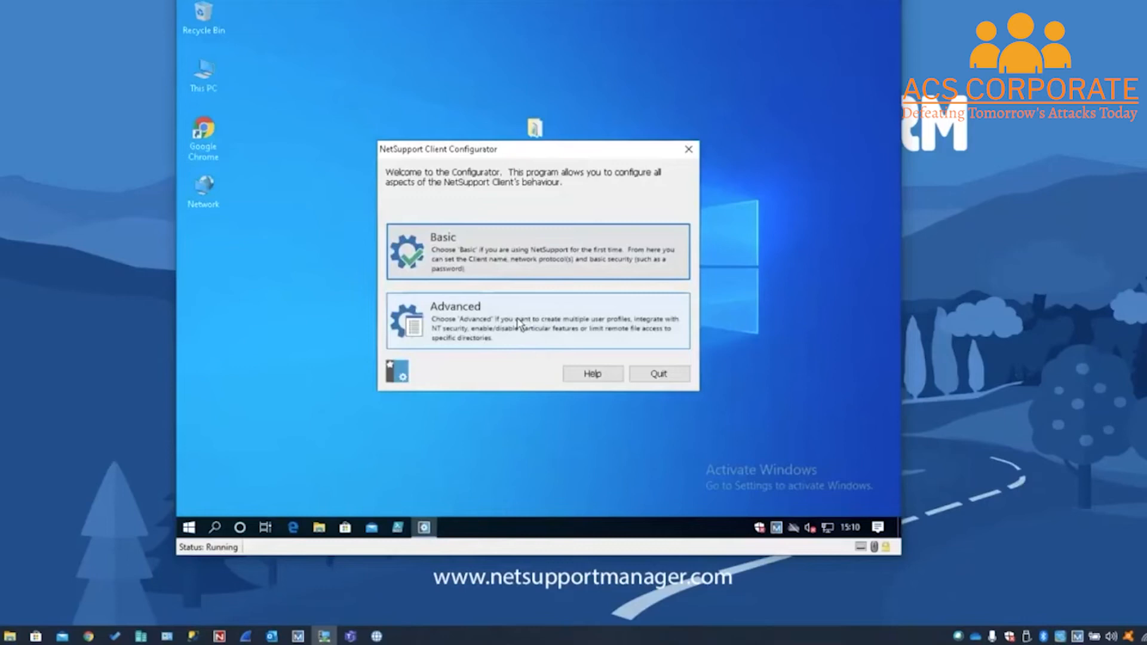
left_click(520, 324)
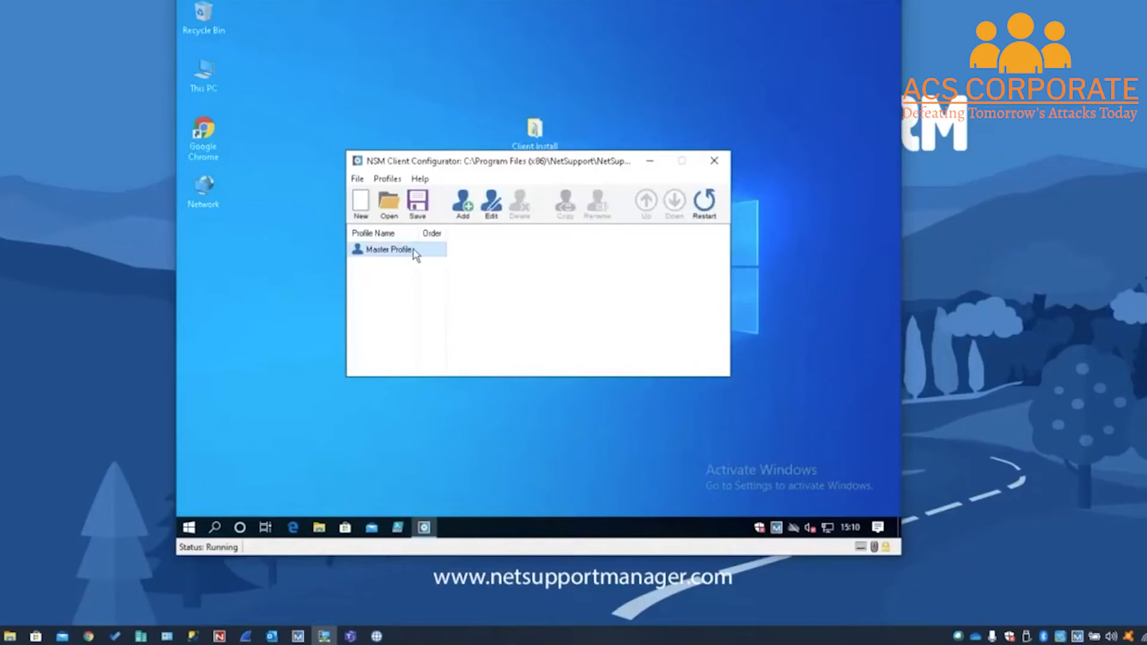
double_click(395, 250)
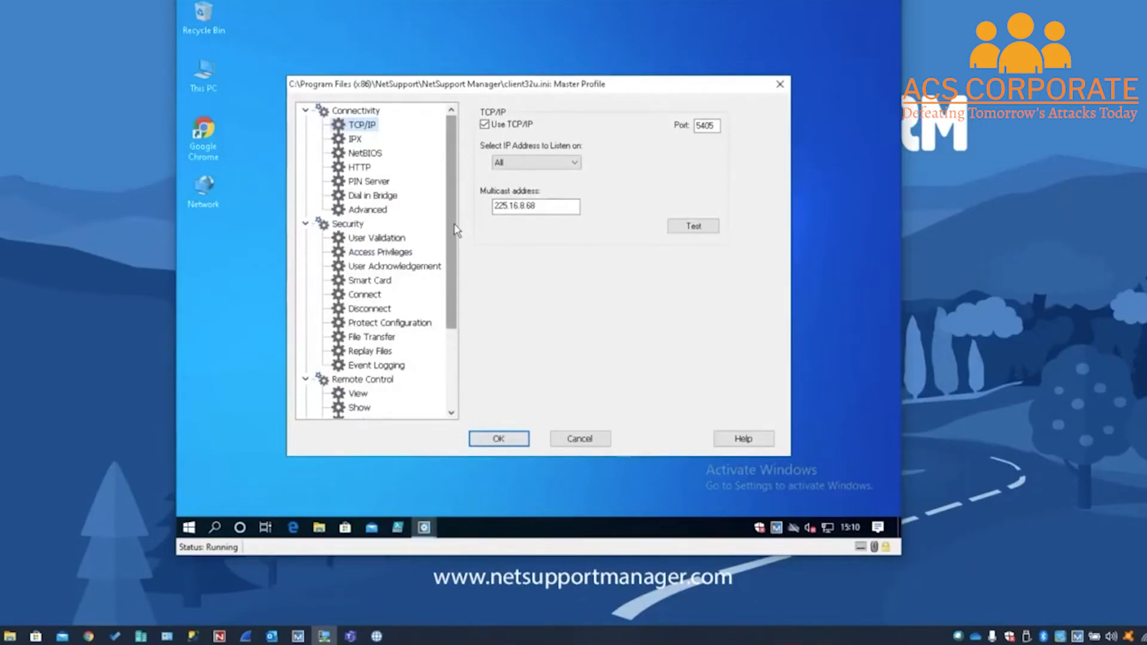
left_click(358, 170)
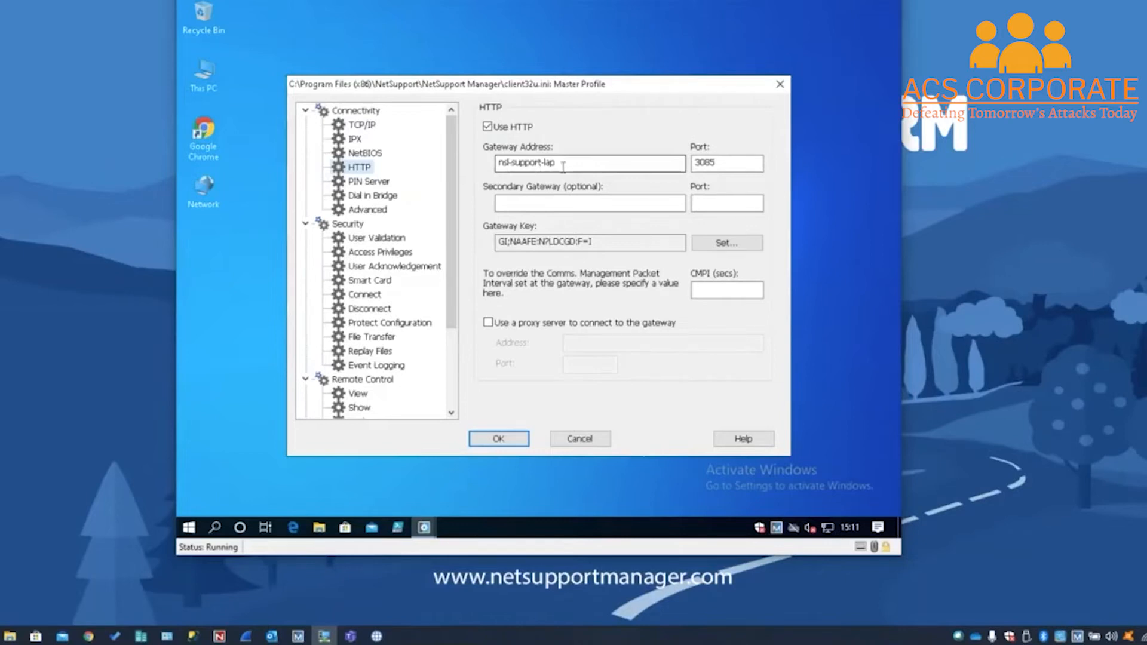
left_click(570, 166)
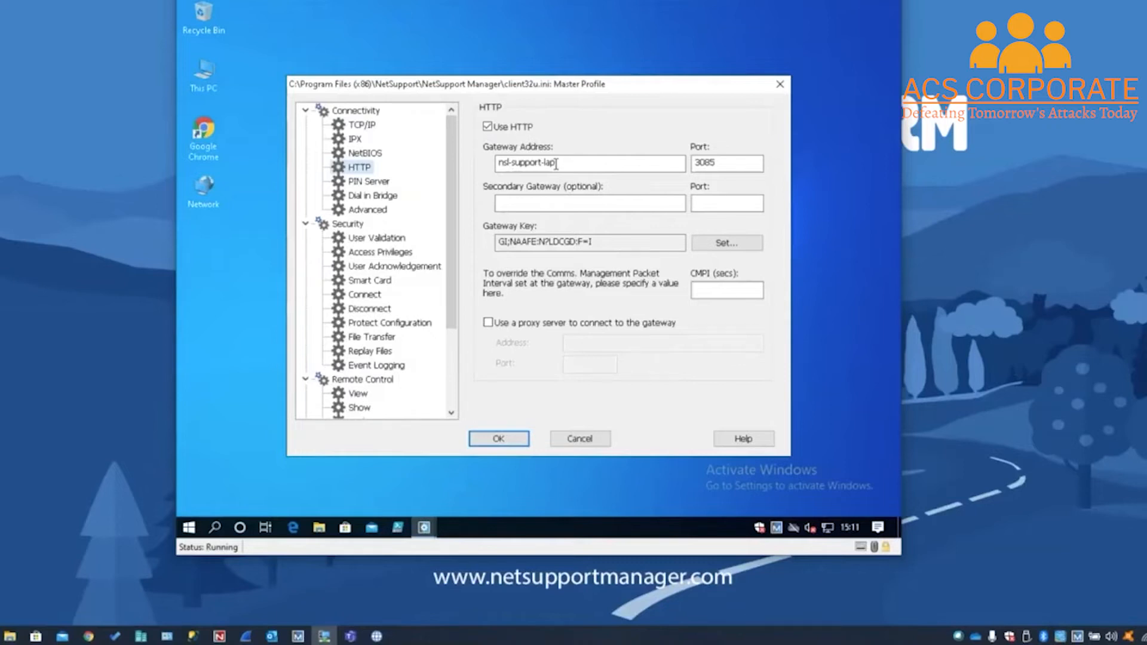
left_click(722, 163)
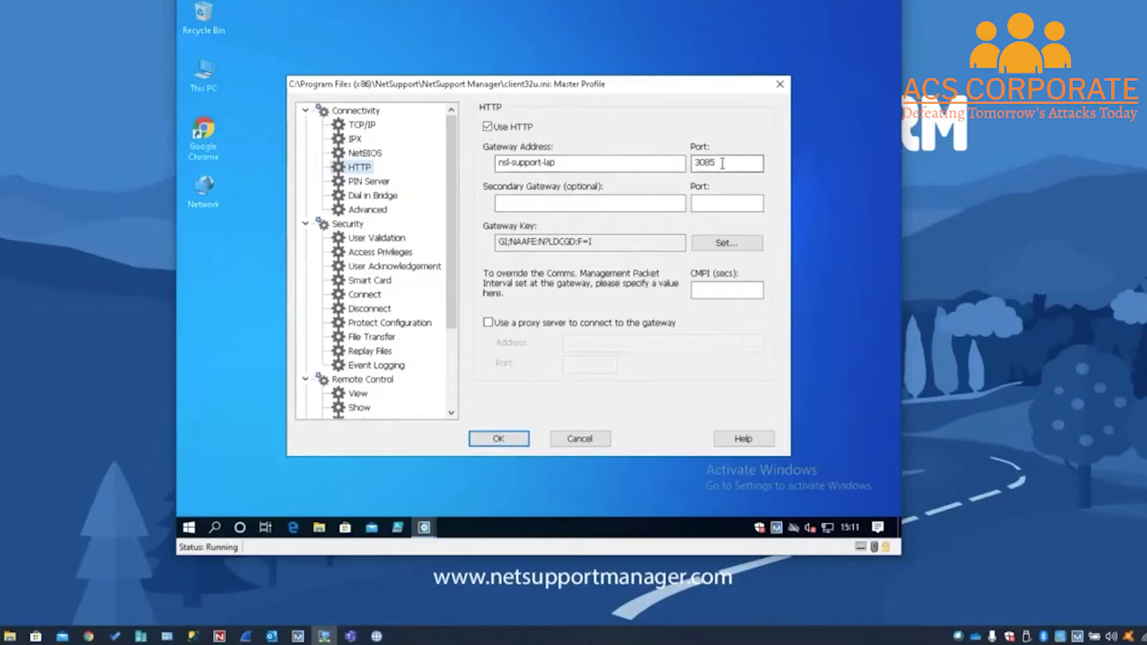
left_click_drag(723, 163, 672, 165)
left_click(733, 163)
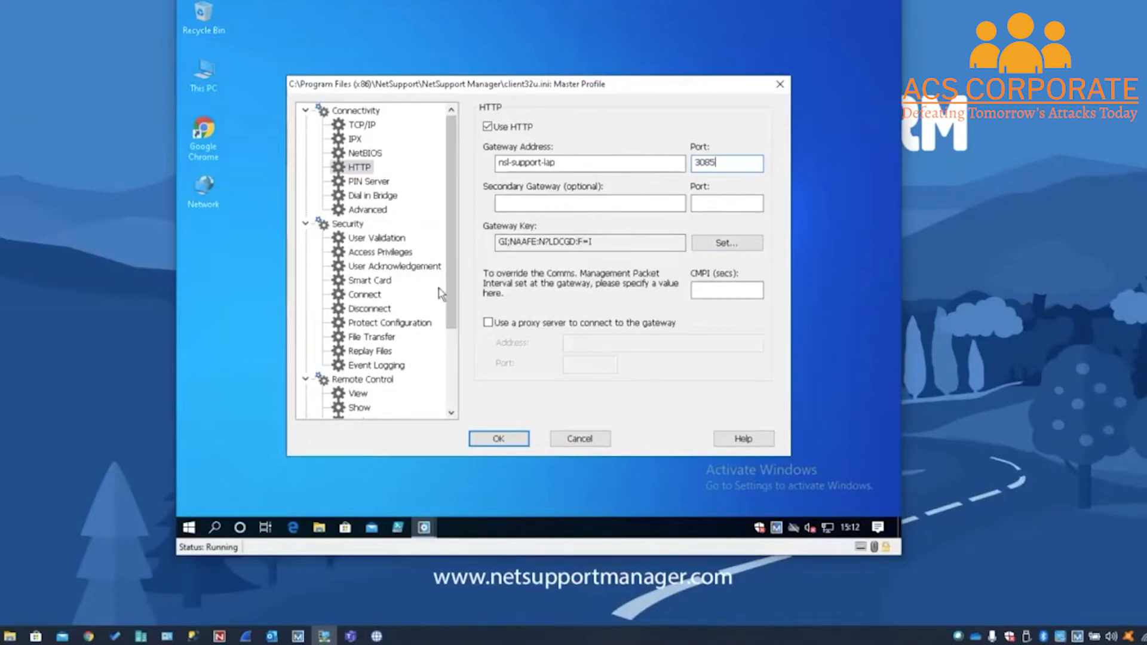
left_click(382, 239)
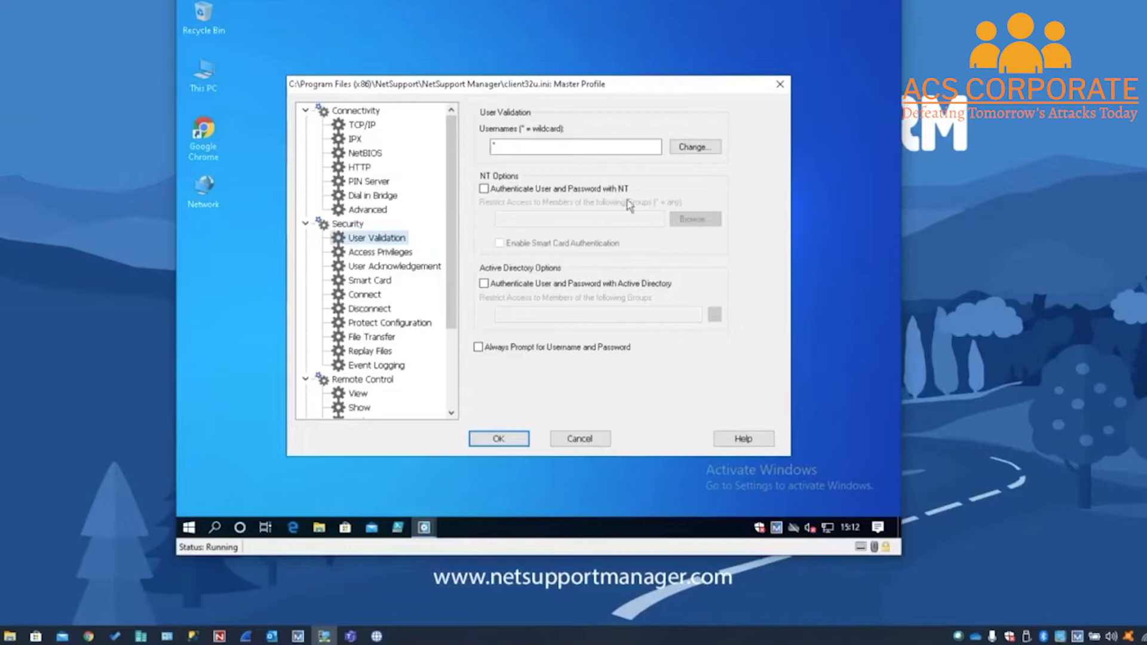
- Open the valid usernames list, start then cancel adding a user, leaving only the wildcard *
left_click(700, 149)
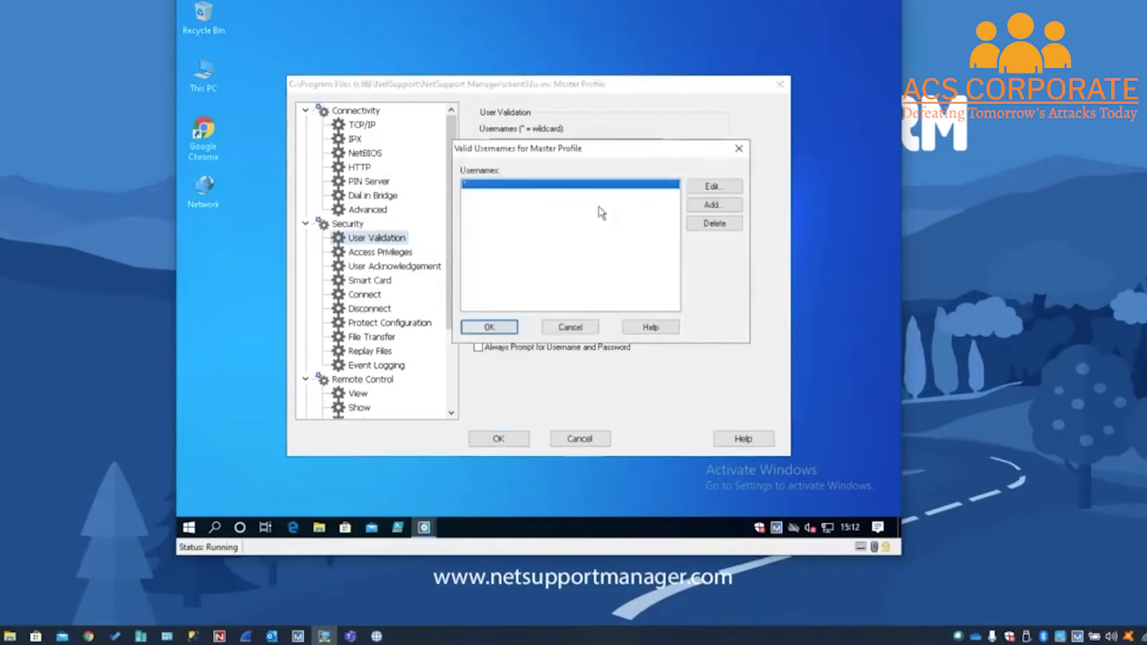
left_click(691, 205)
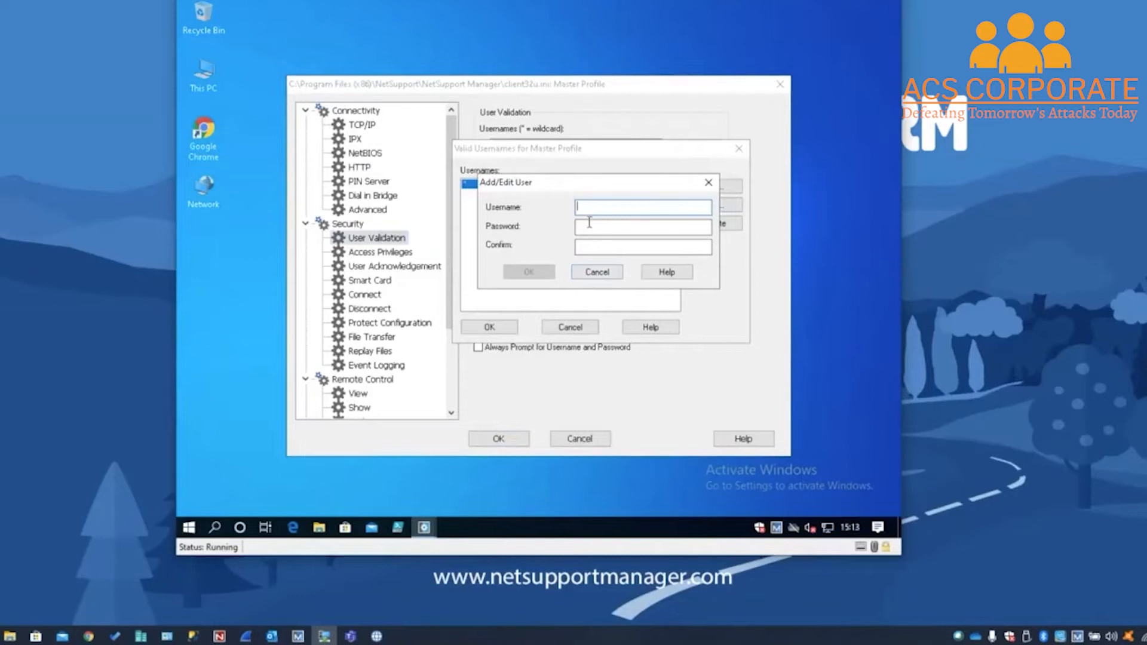
left_click(595, 273)
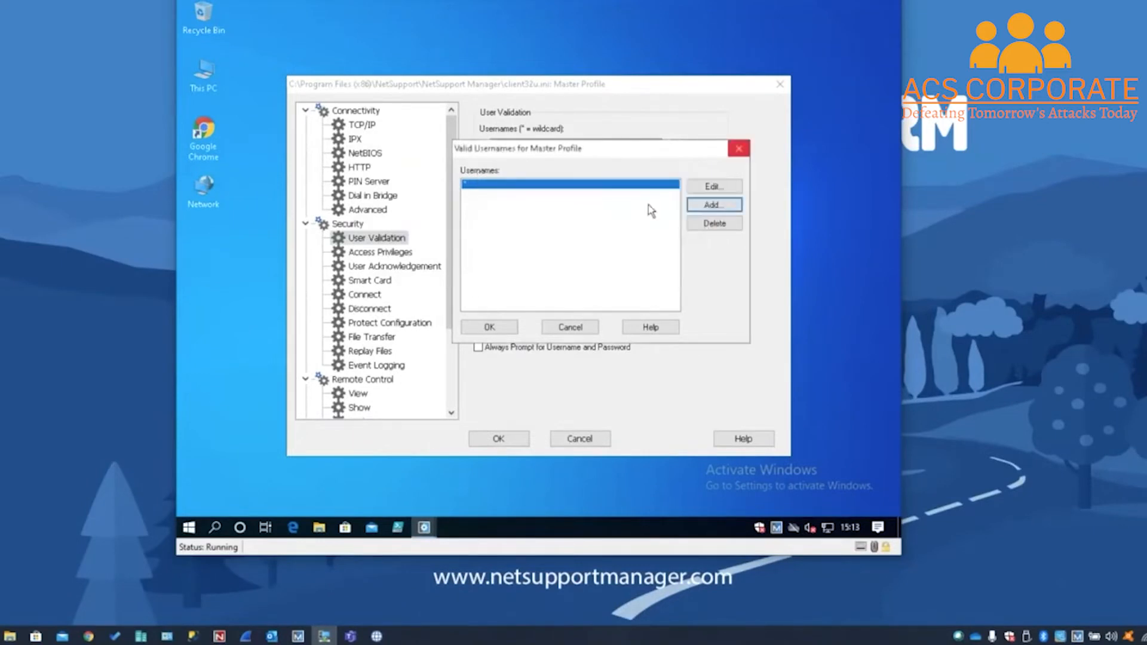
left_click(740, 150)
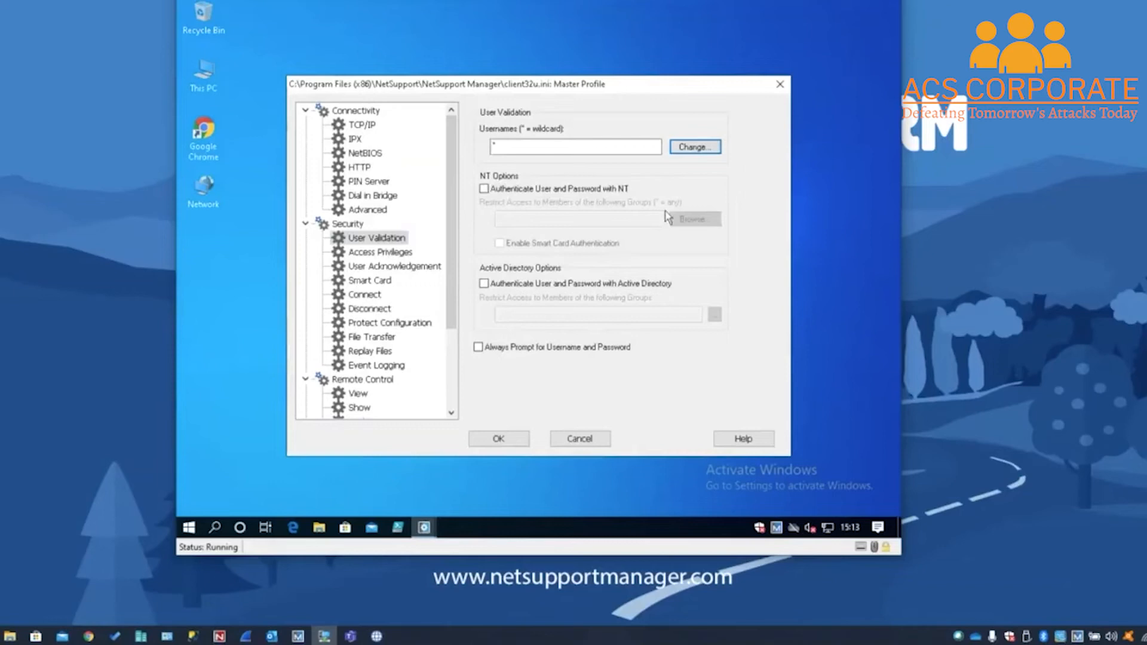
left_click(484, 190)
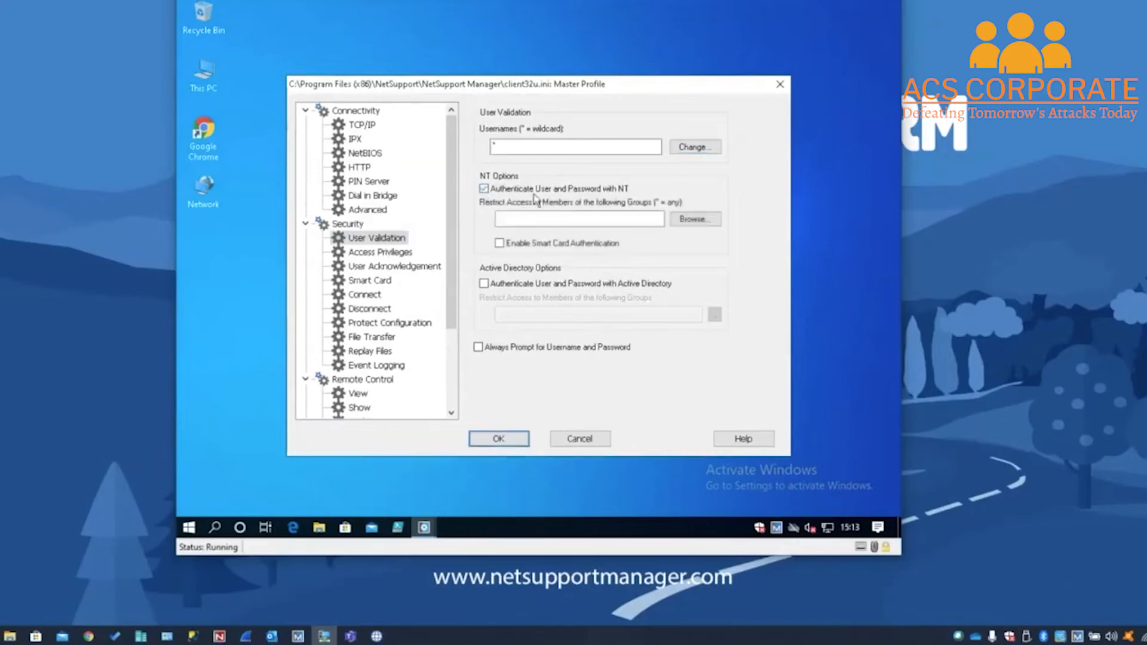
left_click(691, 220)
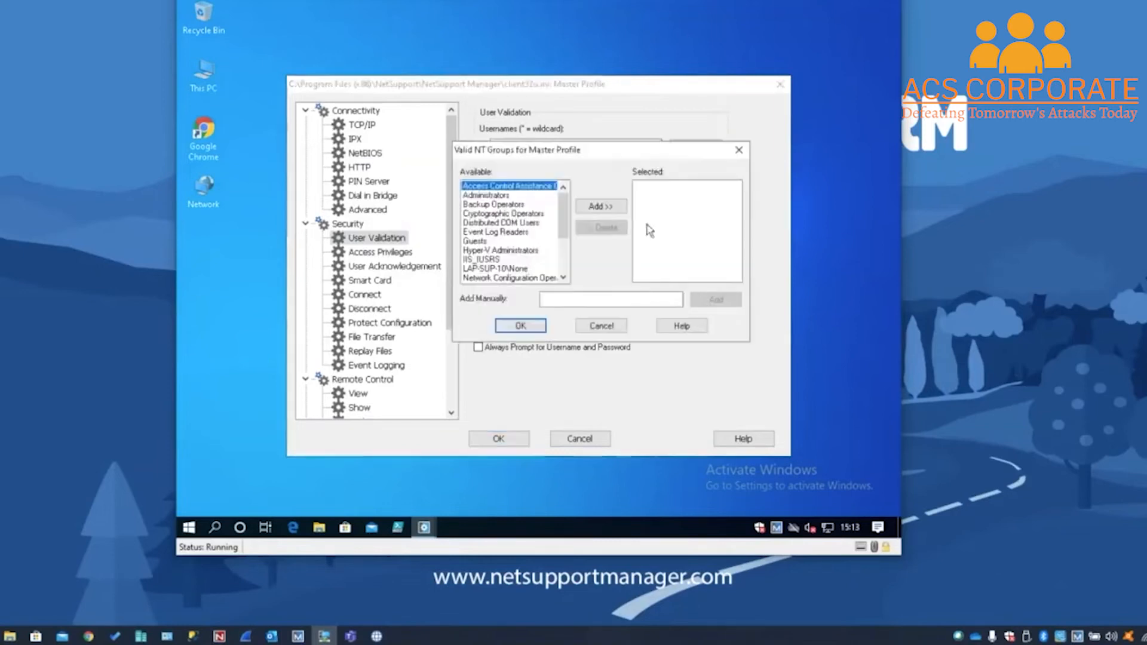
scroll(568, 204, "down", 3)
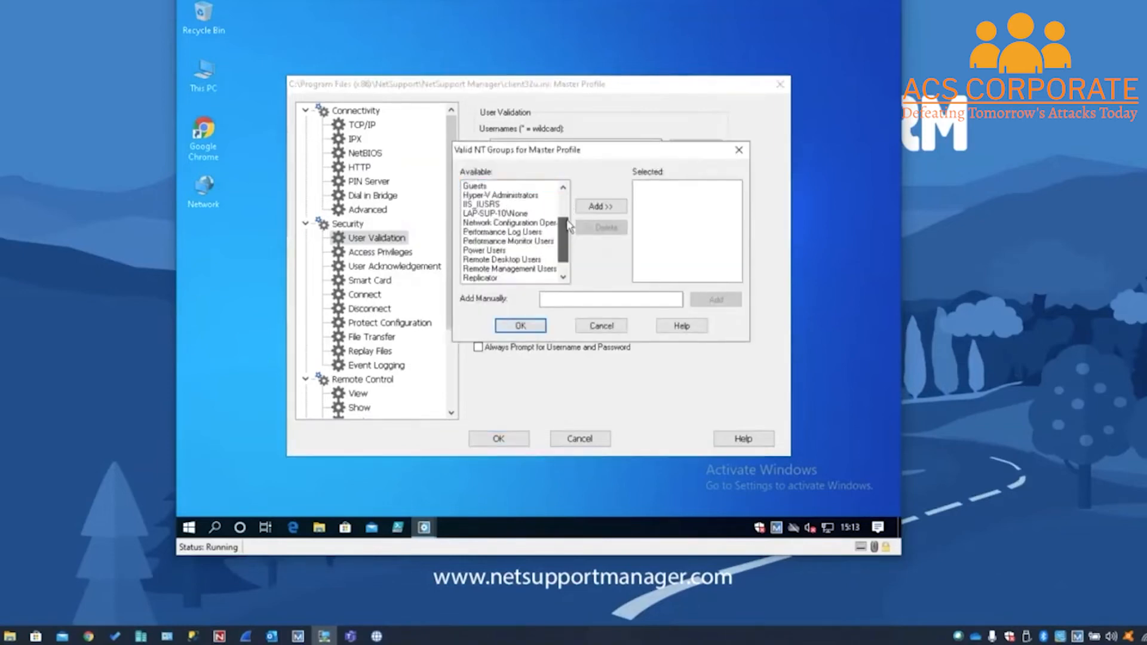
scroll(569, 207, "up", 2)
scroll(568, 207, "up", 2)
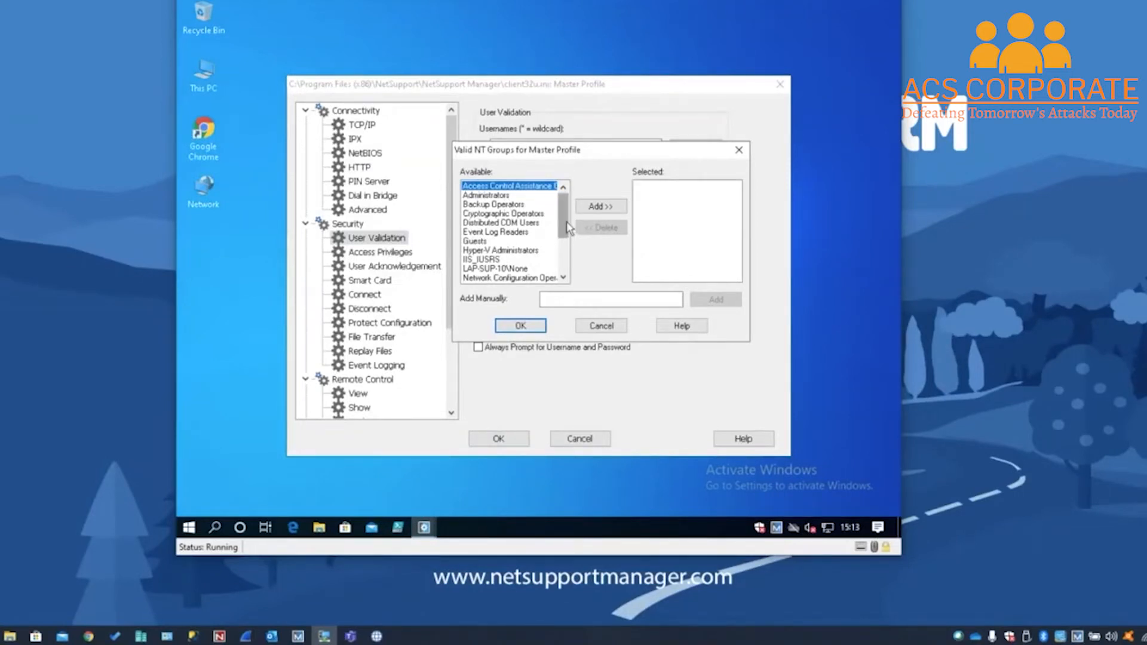
left_click(602, 325)
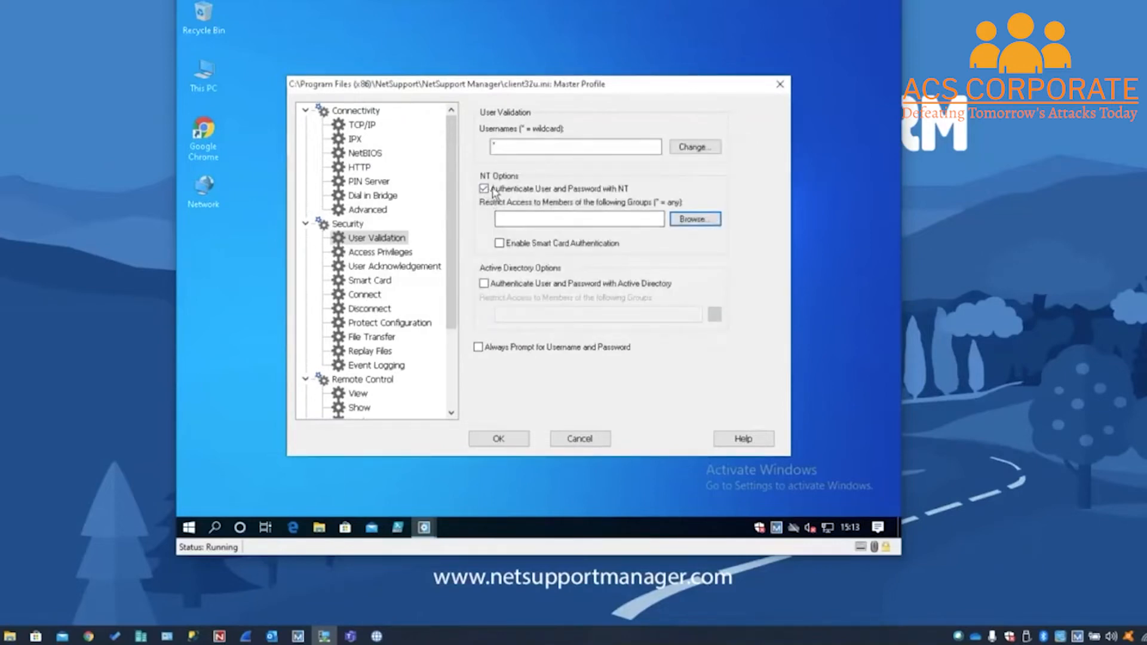
left_click(484, 188)
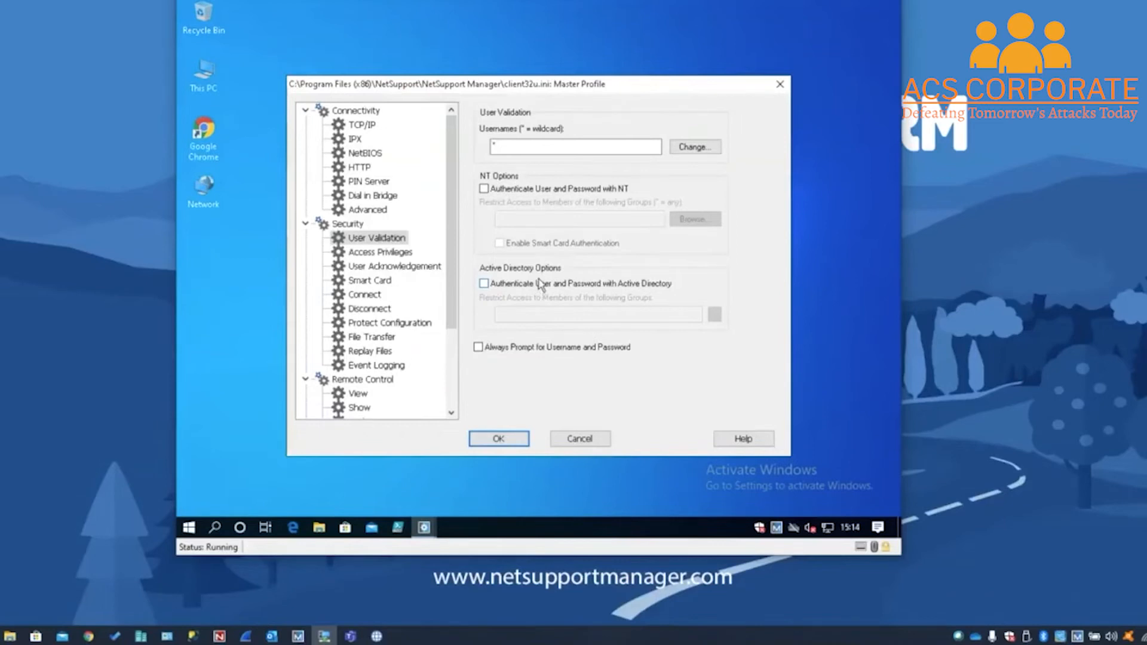
left_click(410, 267)
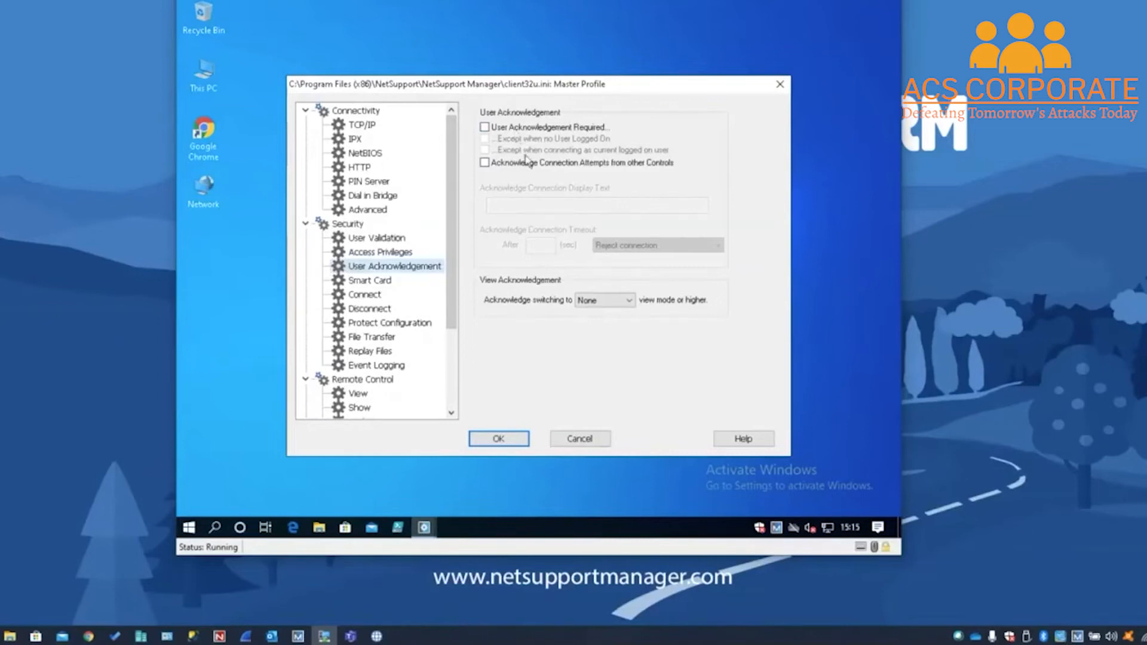
- Tick and then untick User Acknowledgement Required, leaving acknowledgement not required
left_click(517, 132)
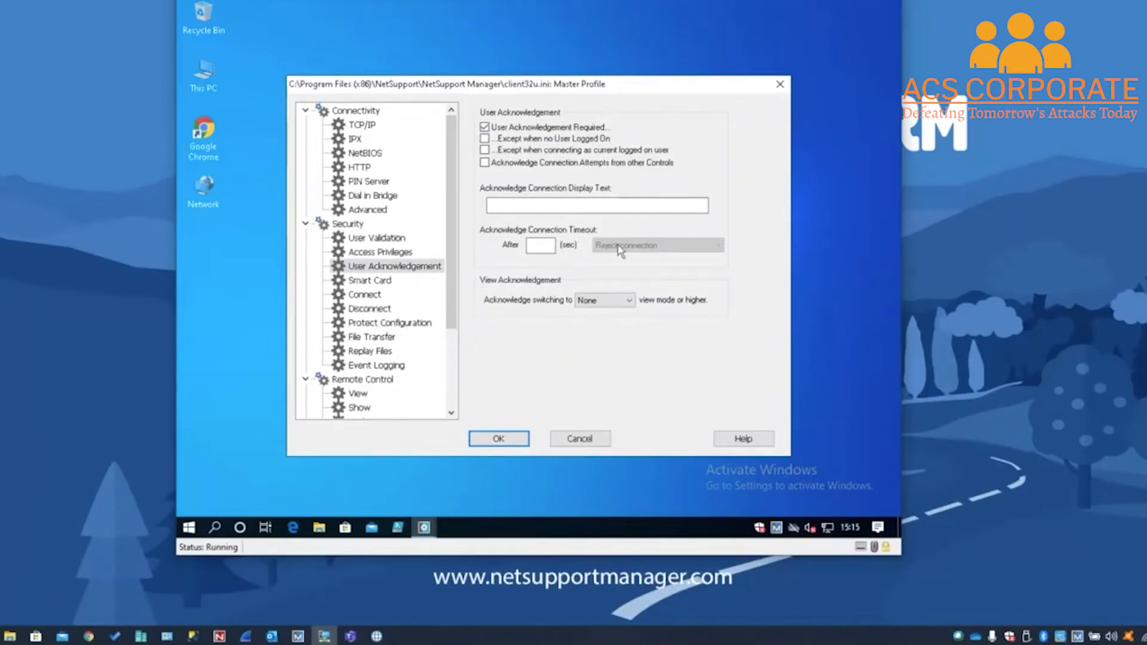
left_click(530, 129)
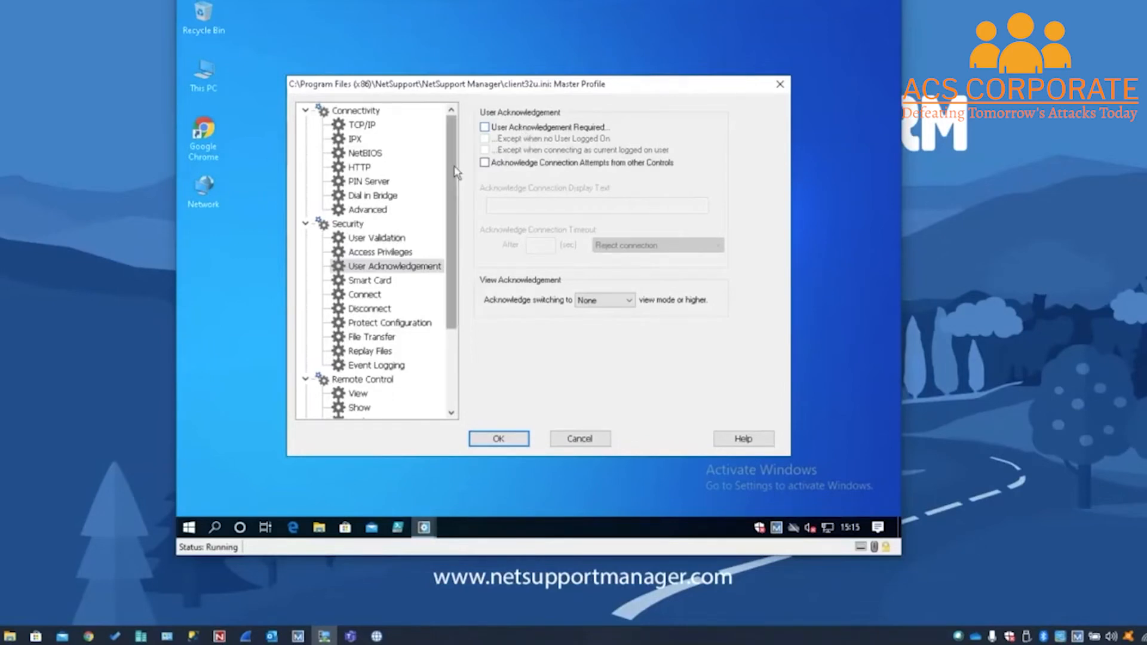
scroll(376, 239, "down", 1)
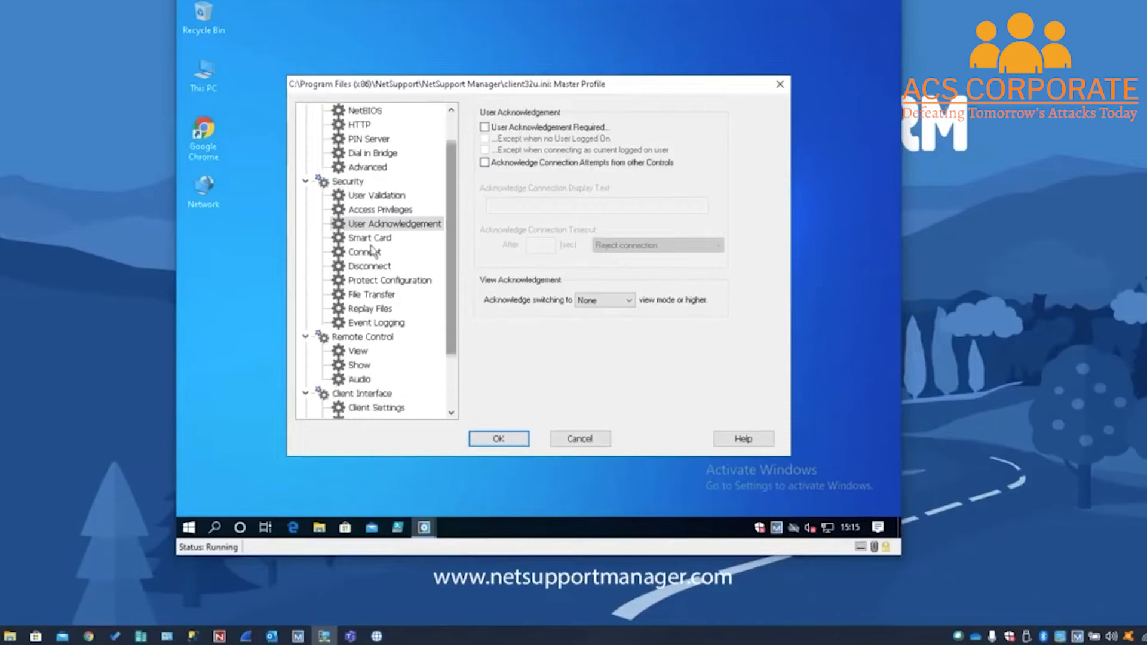
- Open the Security Connect page and cancel the security key dialog without setting a key
left_click(364, 252)
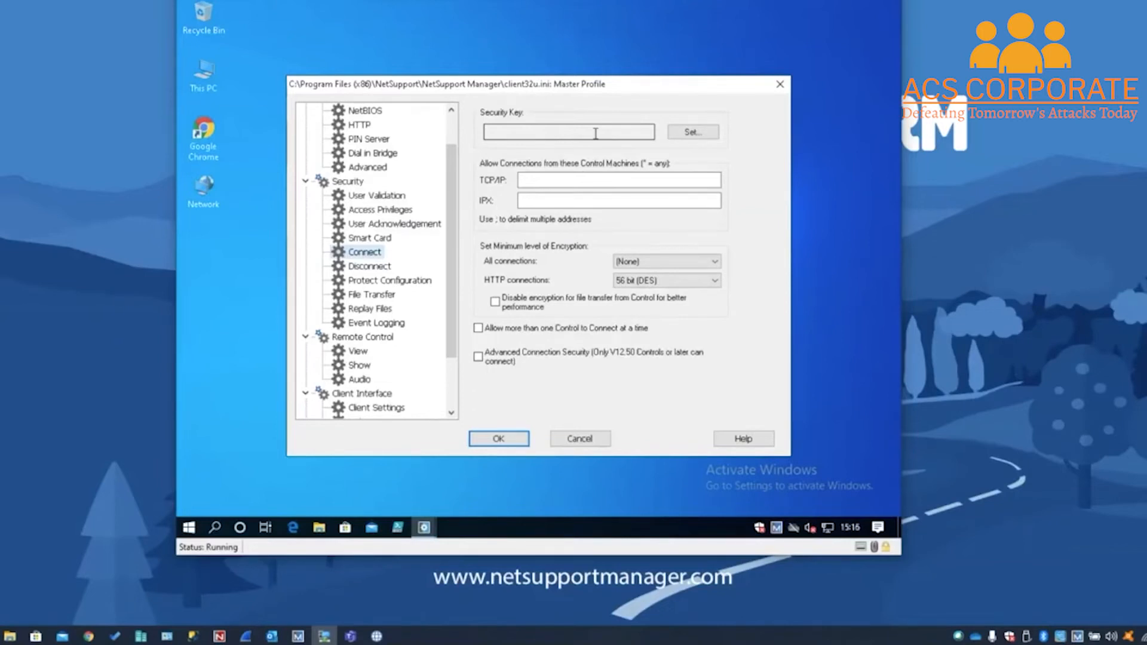
left_click(693, 132)
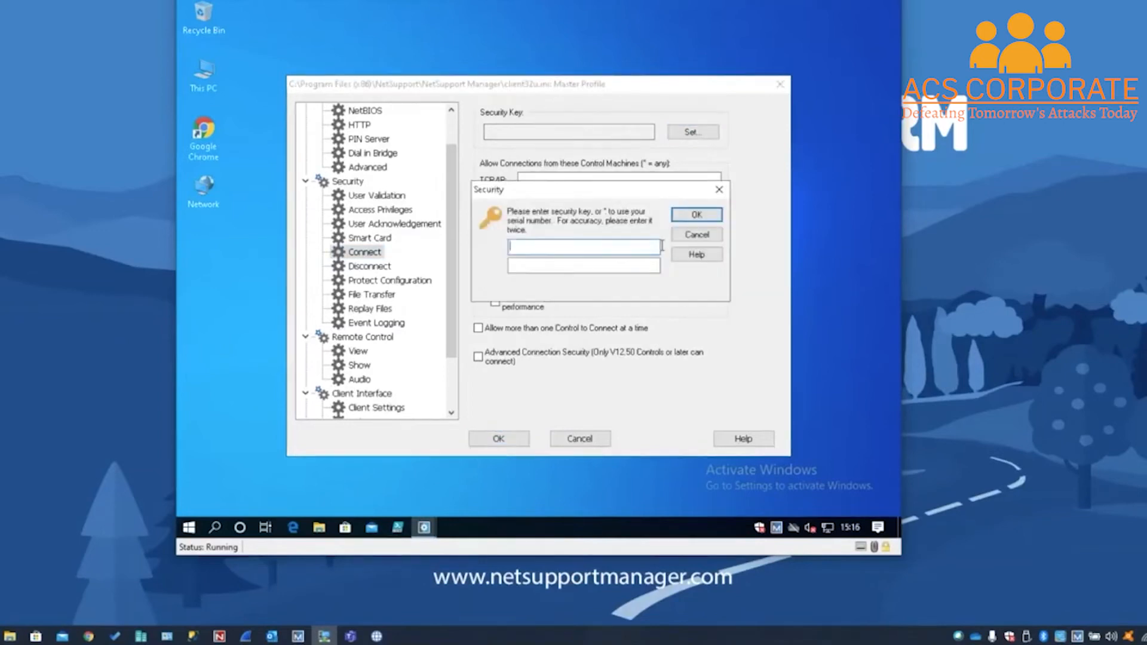
left_click(702, 236)
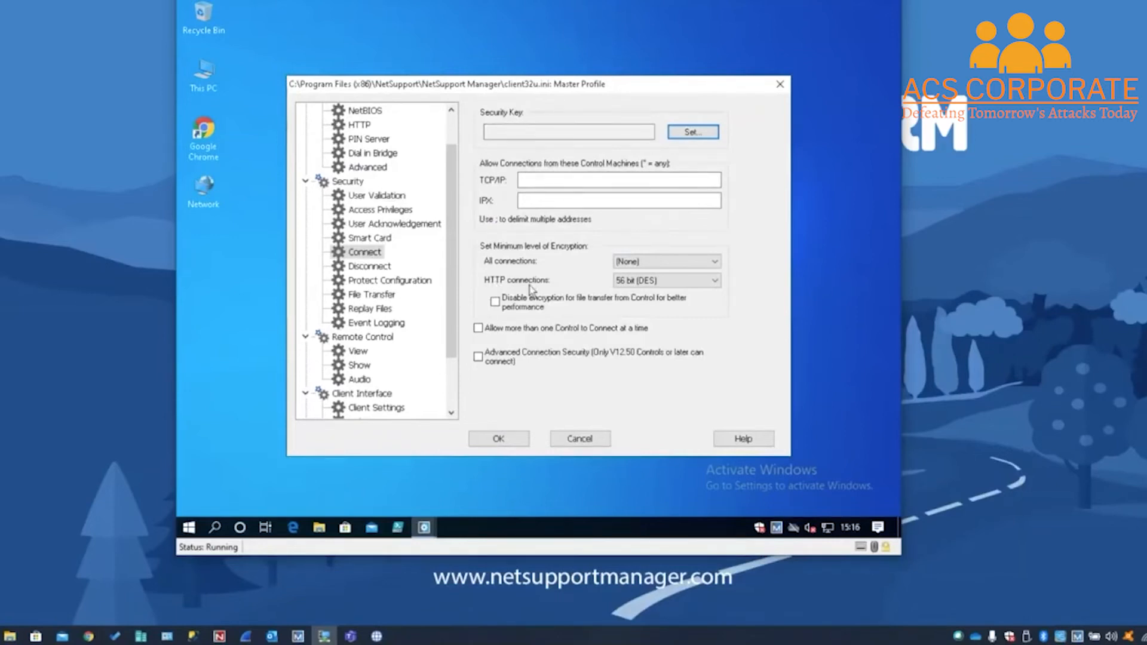
- Keep HTTP connections encryption at 56 bit (DES)
left_click(666, 287)
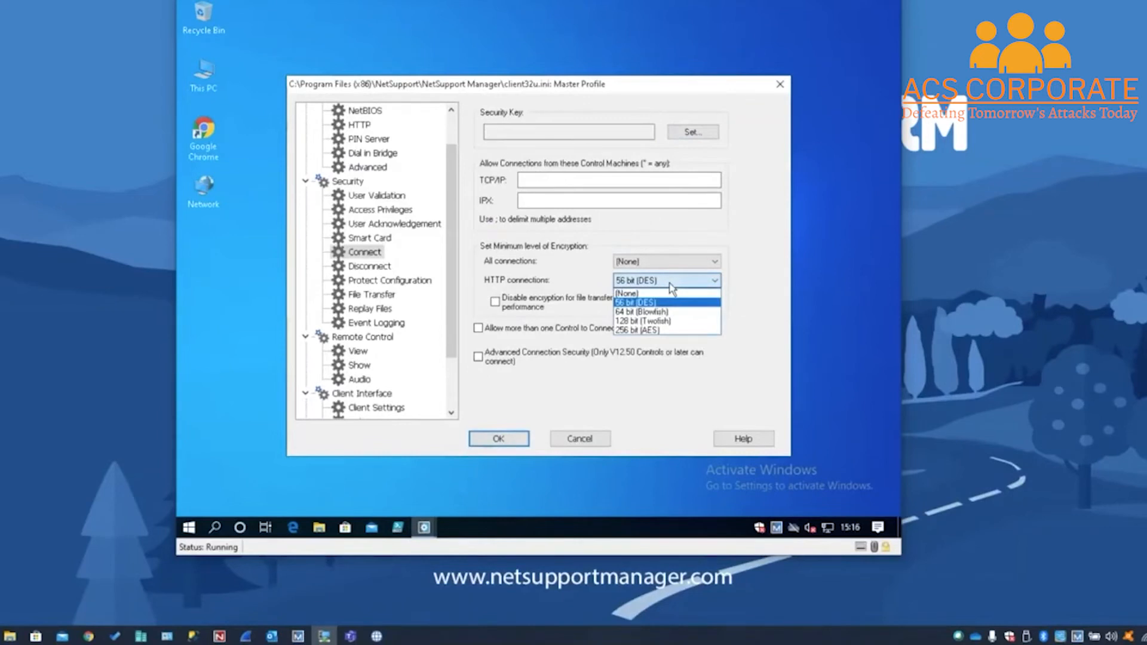
left_click(735, 287)
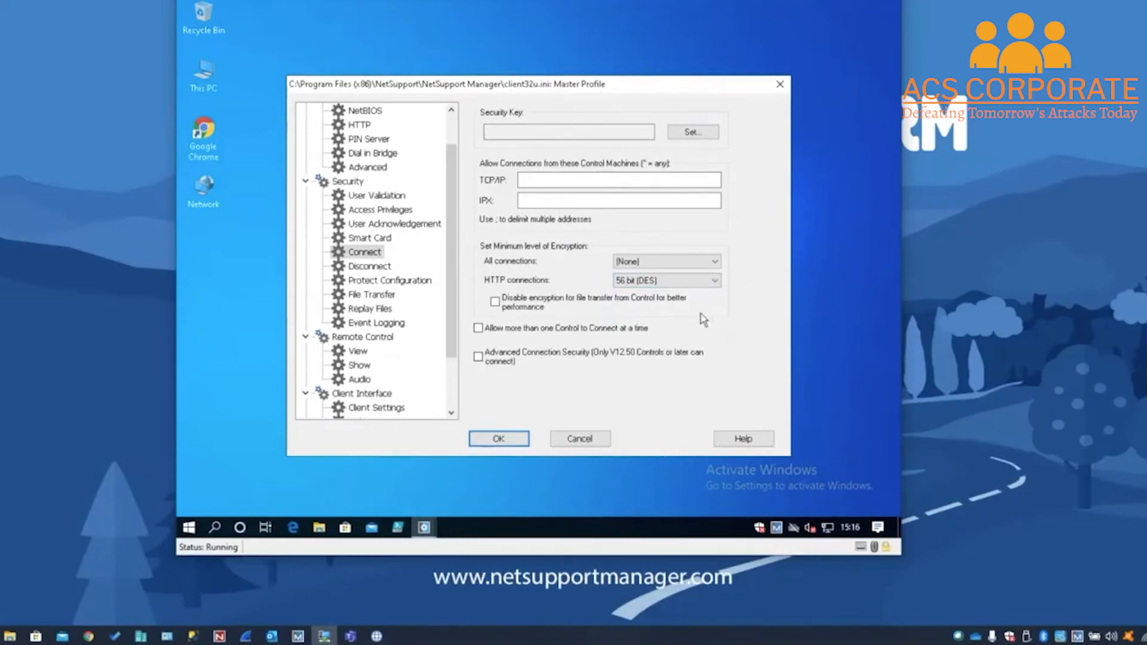
left_click_drag(452, 263, 463, 304)
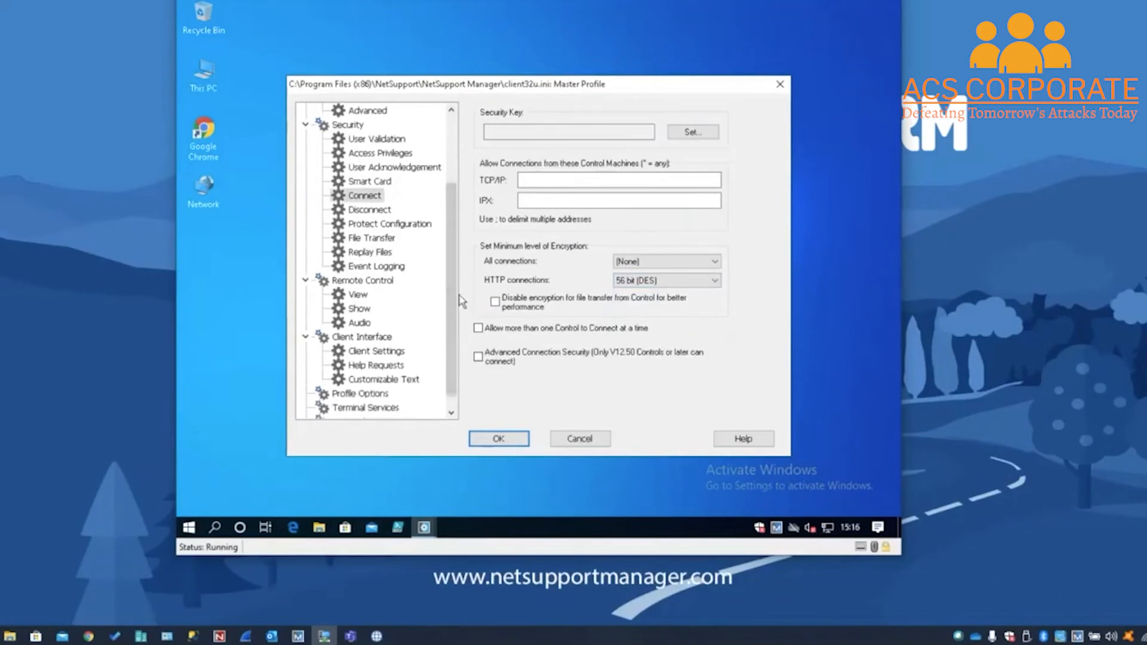
- Show Event Logging, then the Customizable Text page with its '%s is connected to you' message
left_click(399, 267)
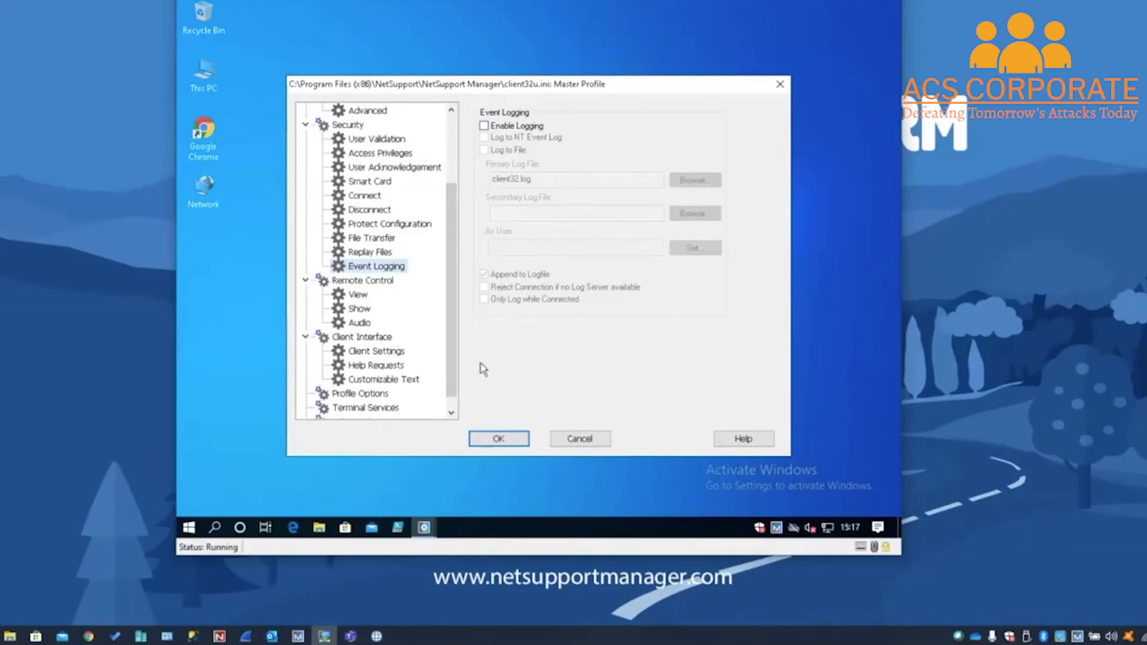
left_click(382, 380)
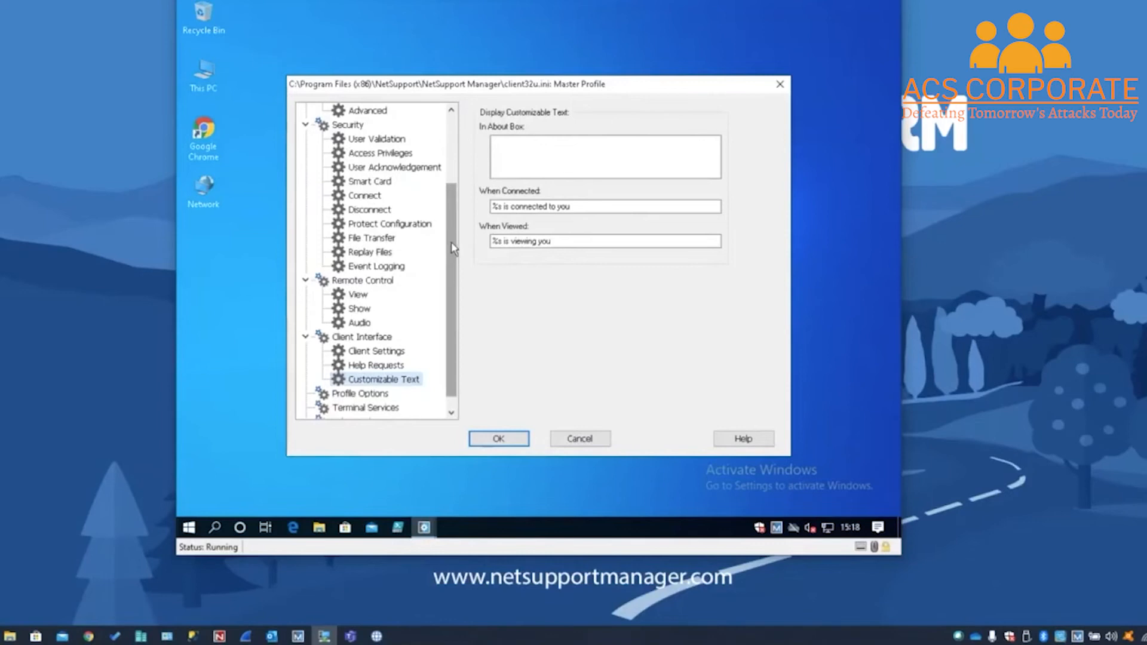
- Cancel the Master Profile dialog without saving and close the NSM Client Configurator
left_click_drag(452, 247, 452, 179)
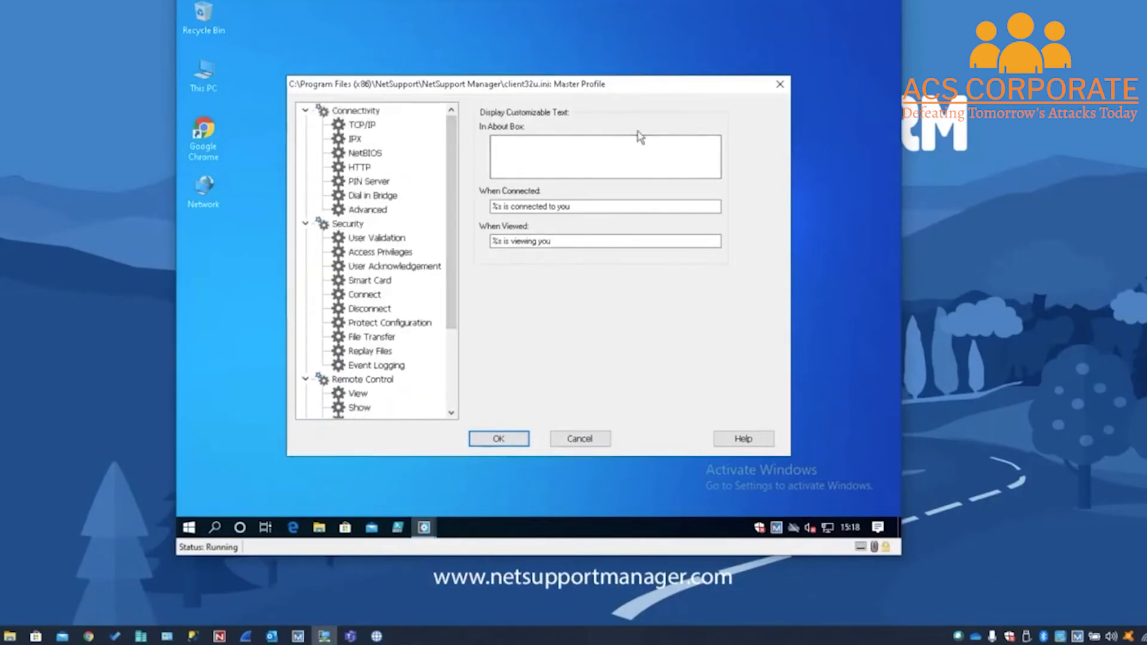
left_click(568, 442)
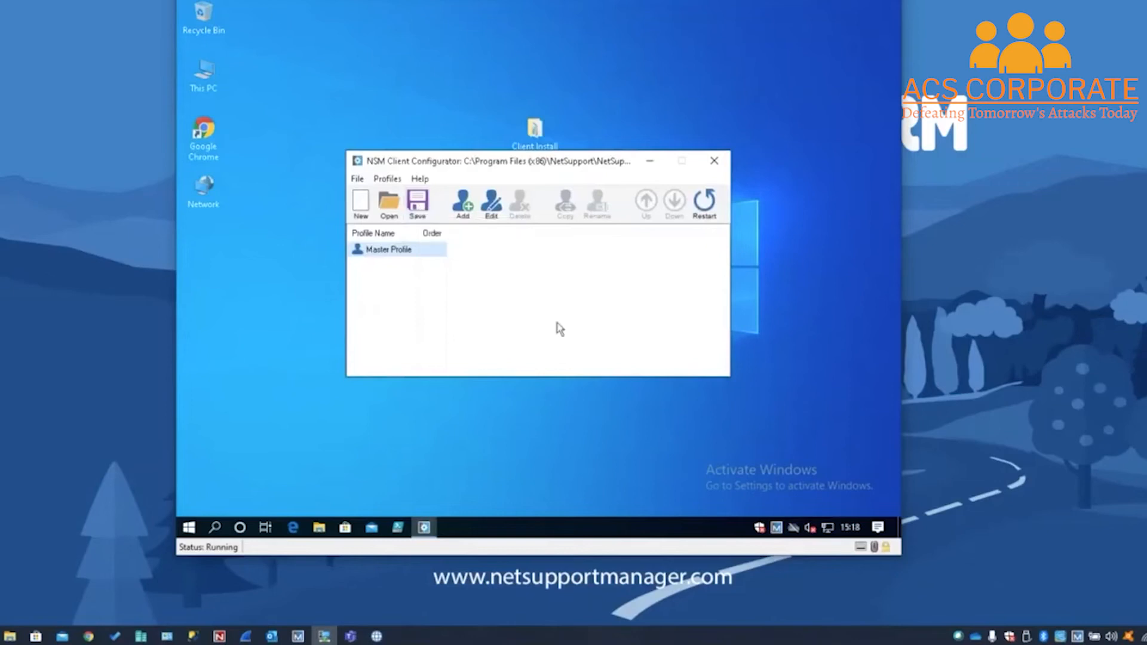
left_click(714, 163)
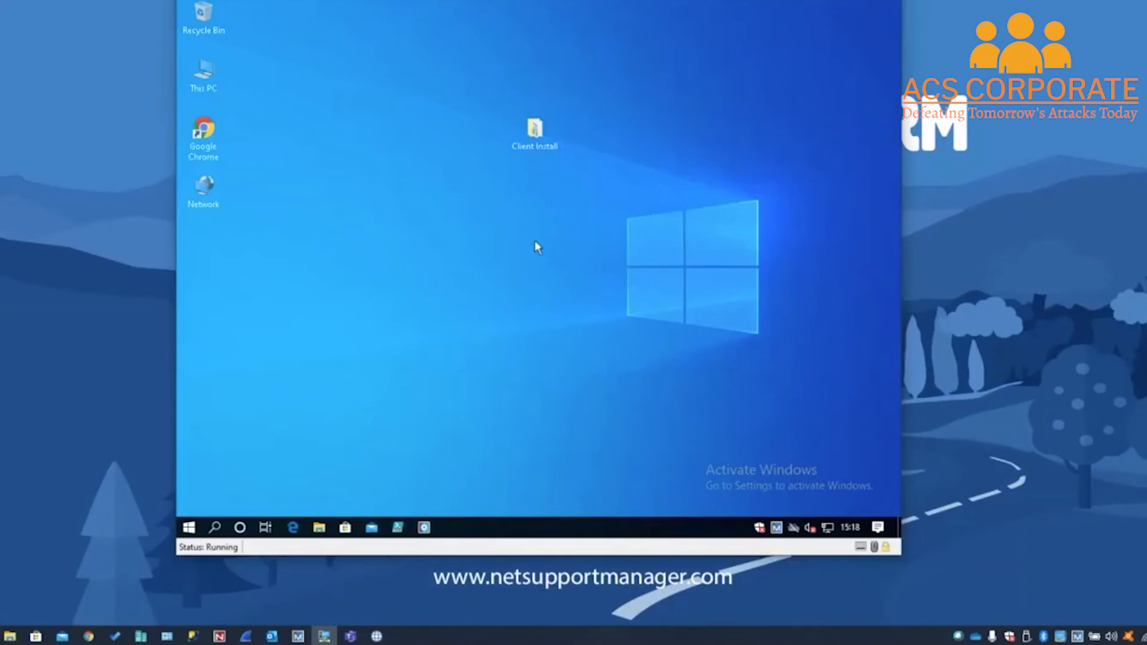
- Open the desktop's Client Install folder and open NSM.ini in Notepad
left_click(535, 130)
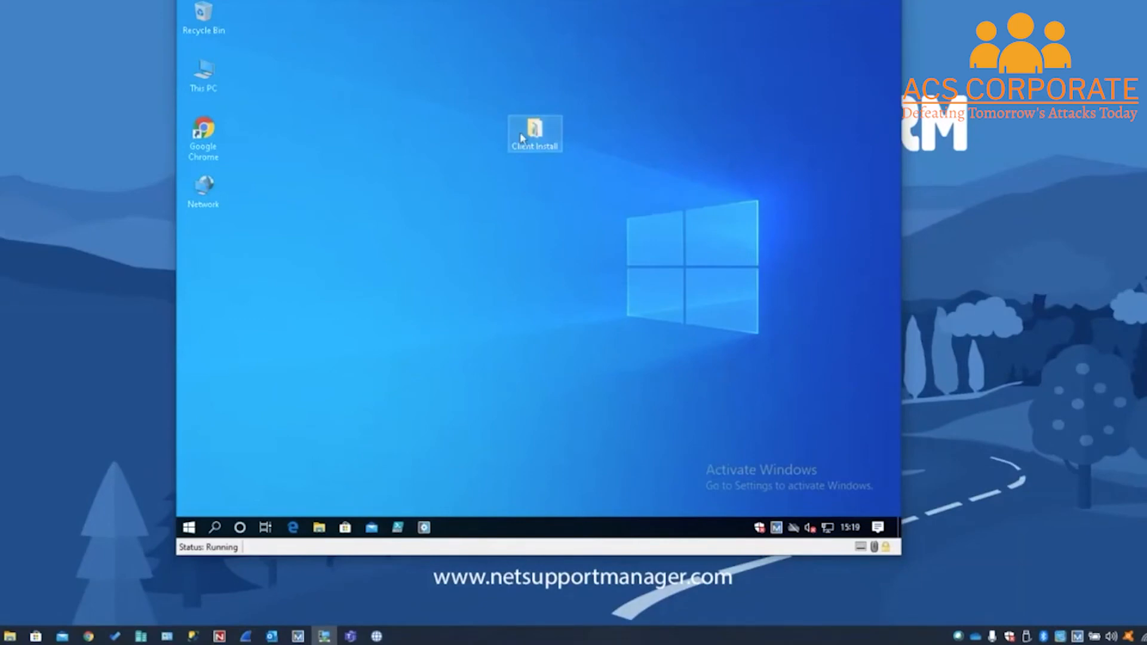
double_click(535, 133)
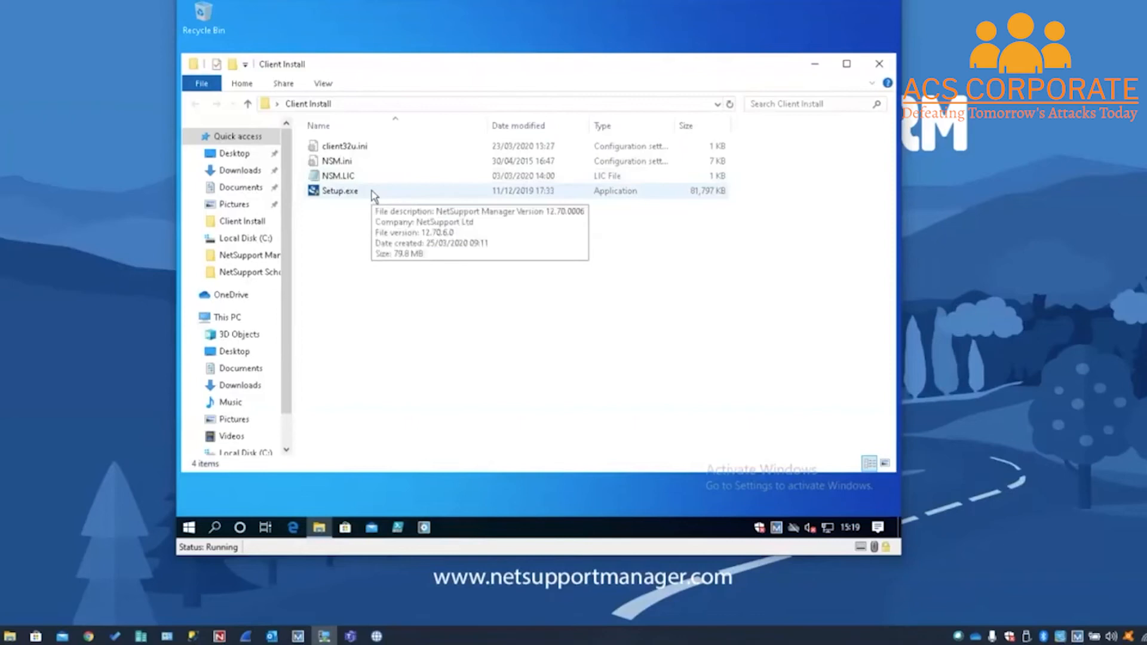
left_click(350, 163)
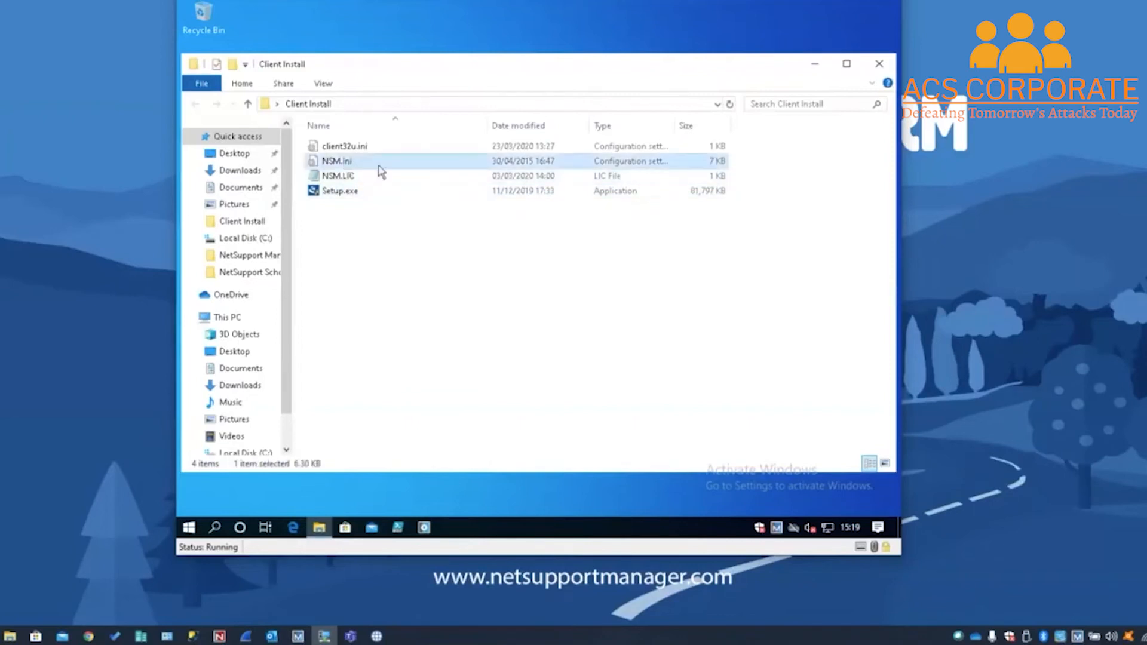
double_click(337, 161)
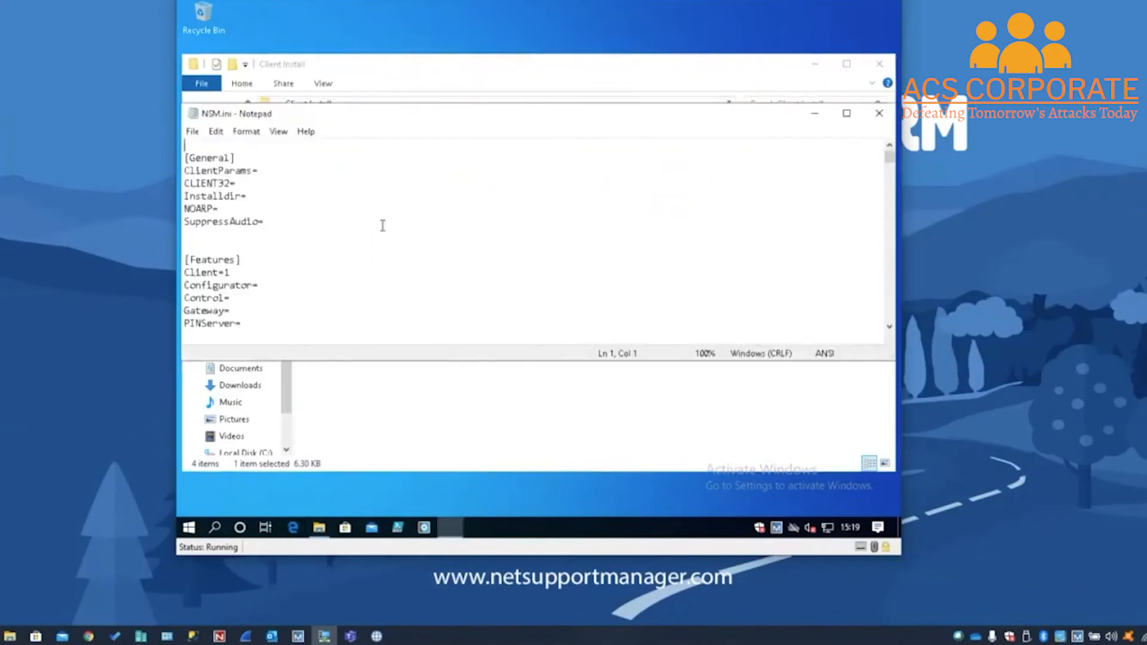
scroll(376, 220, "down", 1)
scroll(376, 220, "down", 1)
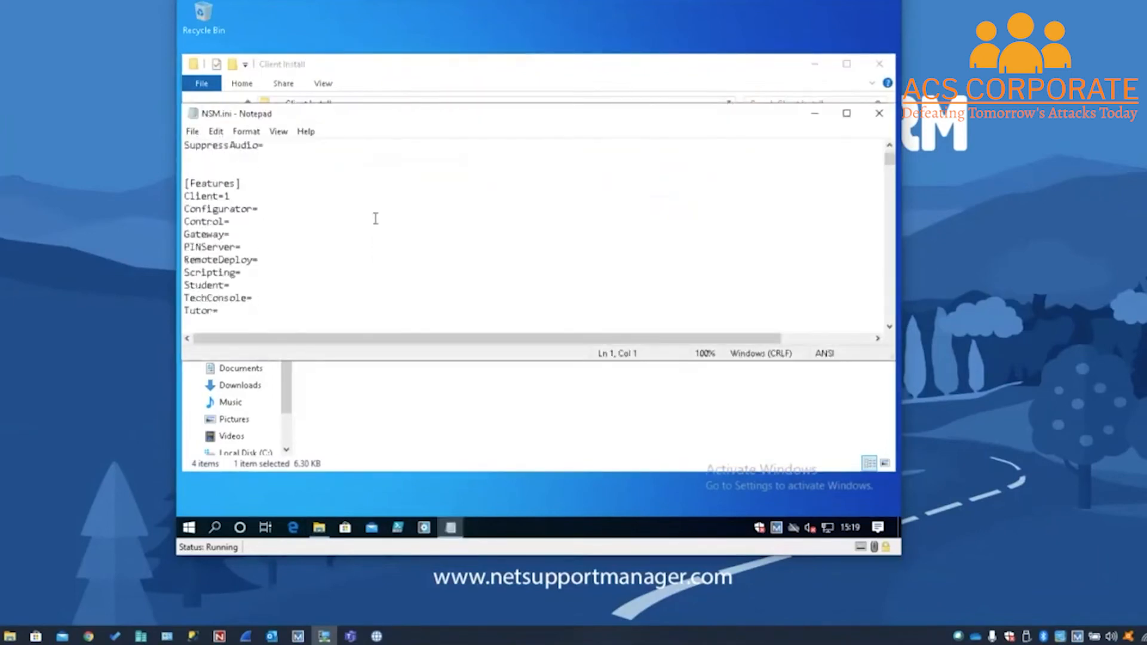
left_click_drag(230, 197, 188, 199)
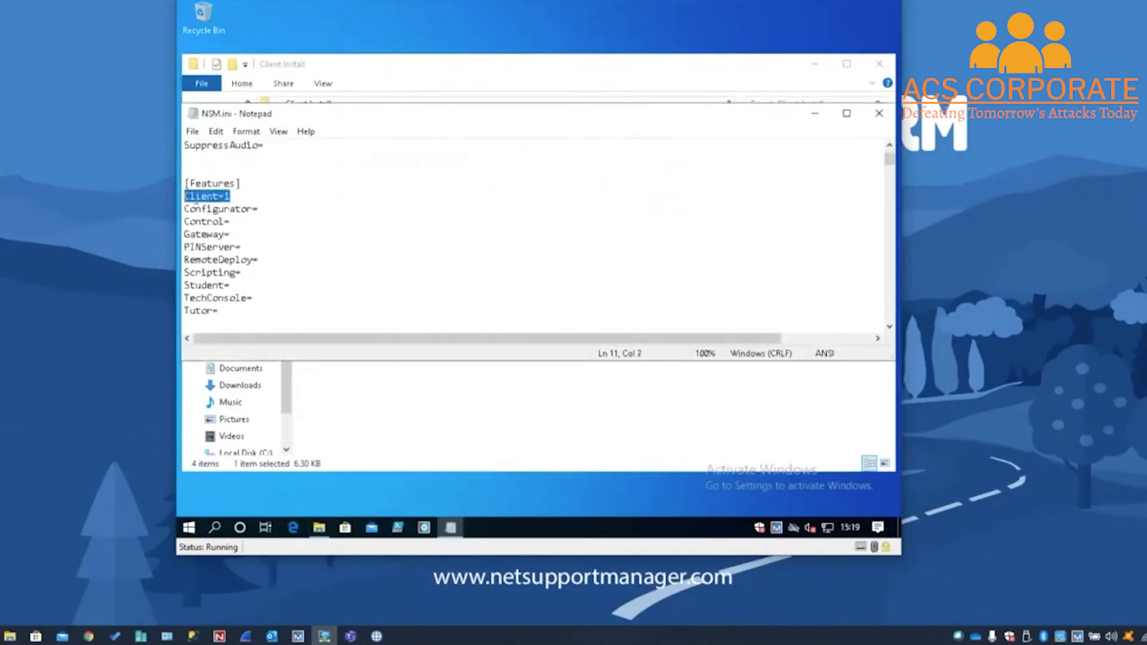
left_click(327, 199)
key("Down")
key("Down")
key("Down")
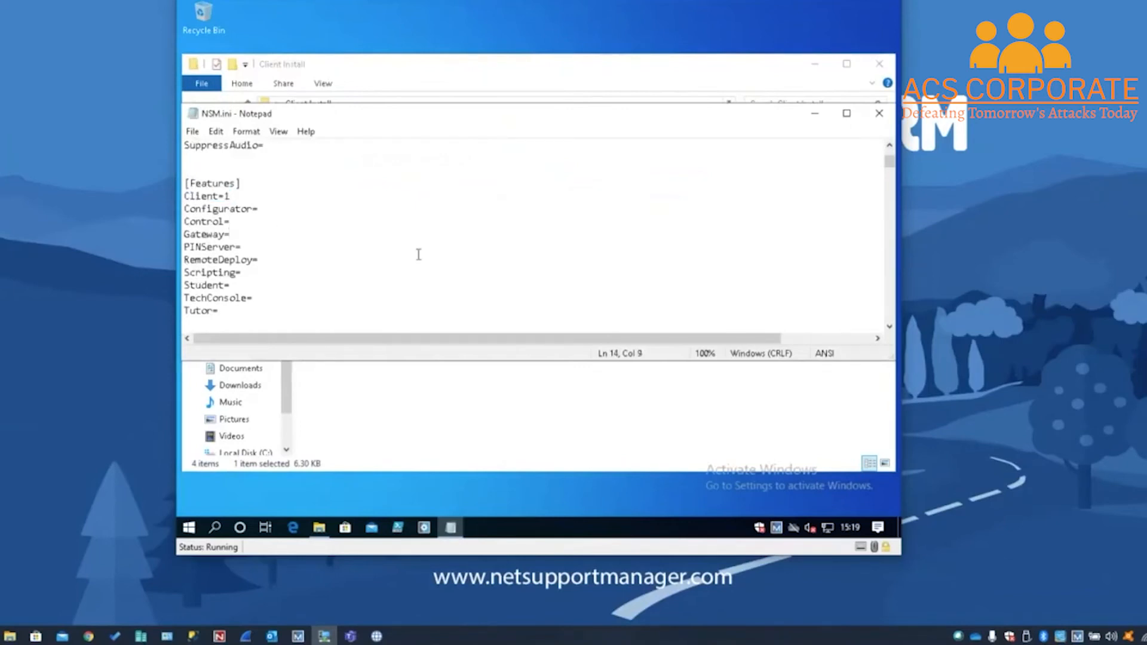
scroll(418, 208, "down", 1)
scroll(419, 207, "up", 3)
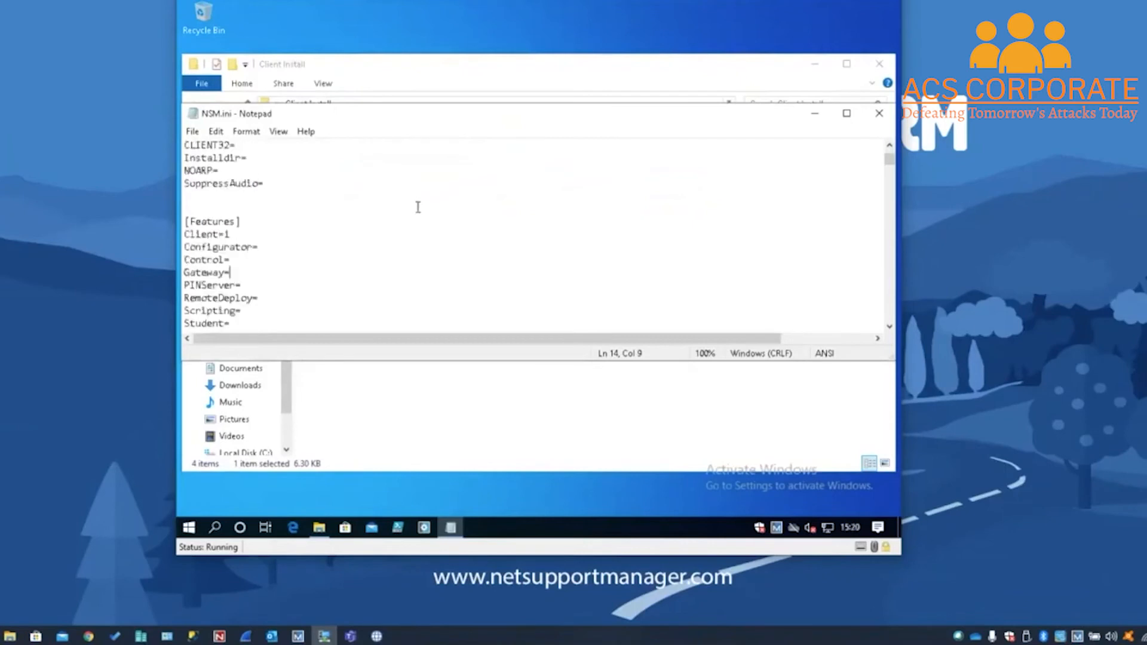
left_click(878, 113)
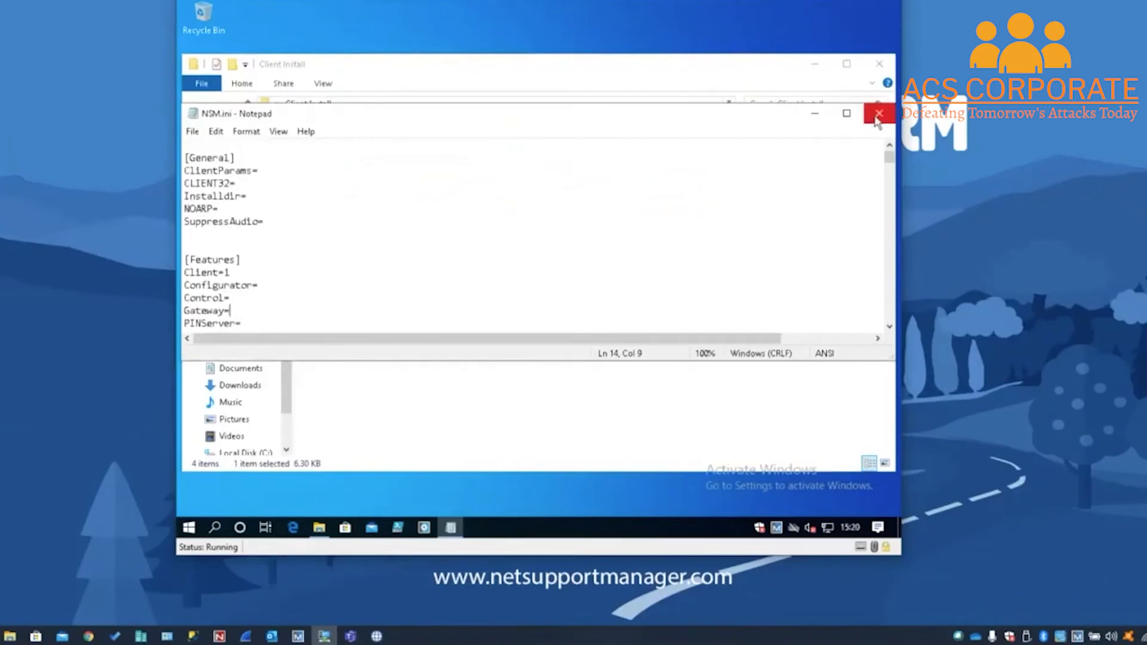
left_click(349, 148)
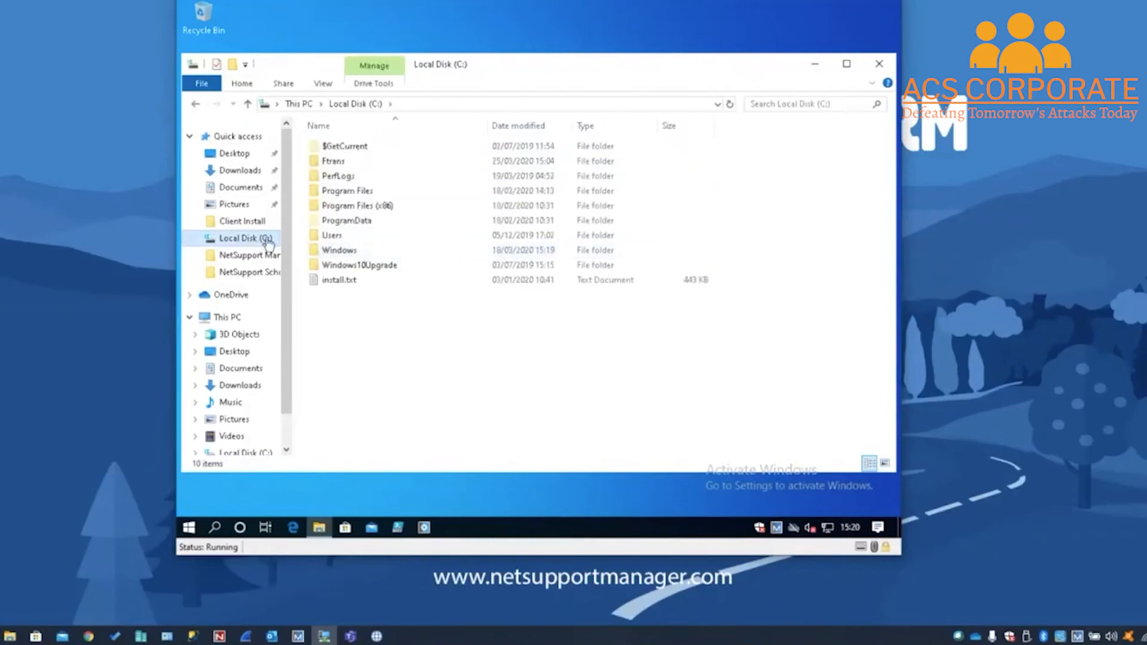
- Browse to C:\Program Files (x86)\NetSupport\NetSupport Manager and locate client32u.ini
double_click(351, 206)
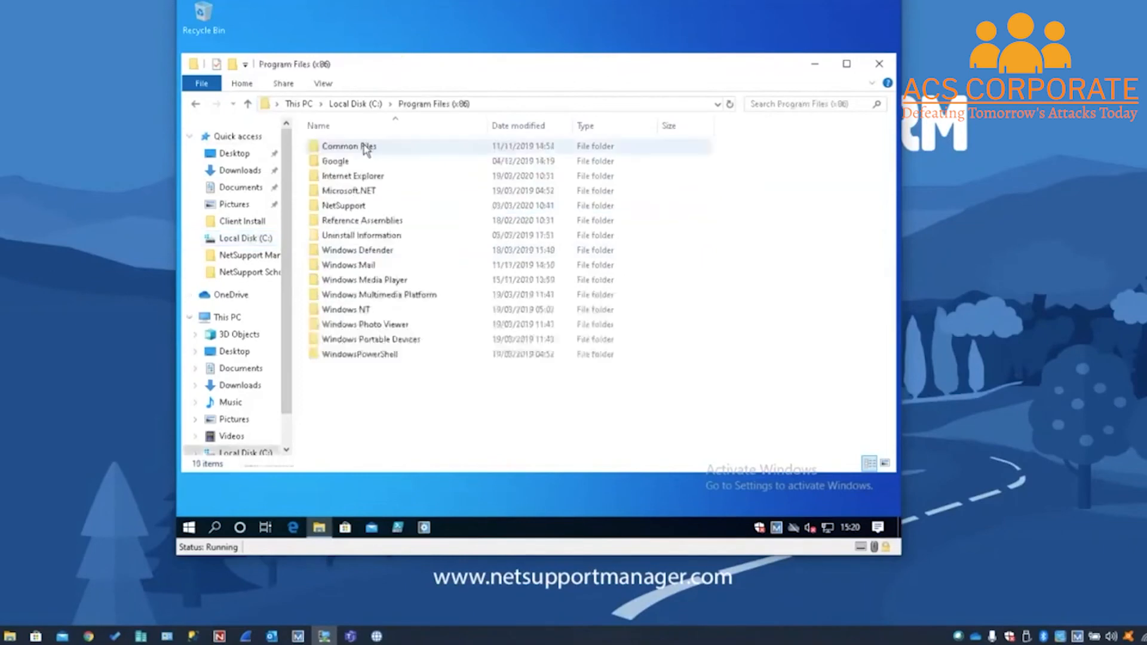
double_click(351, 206)
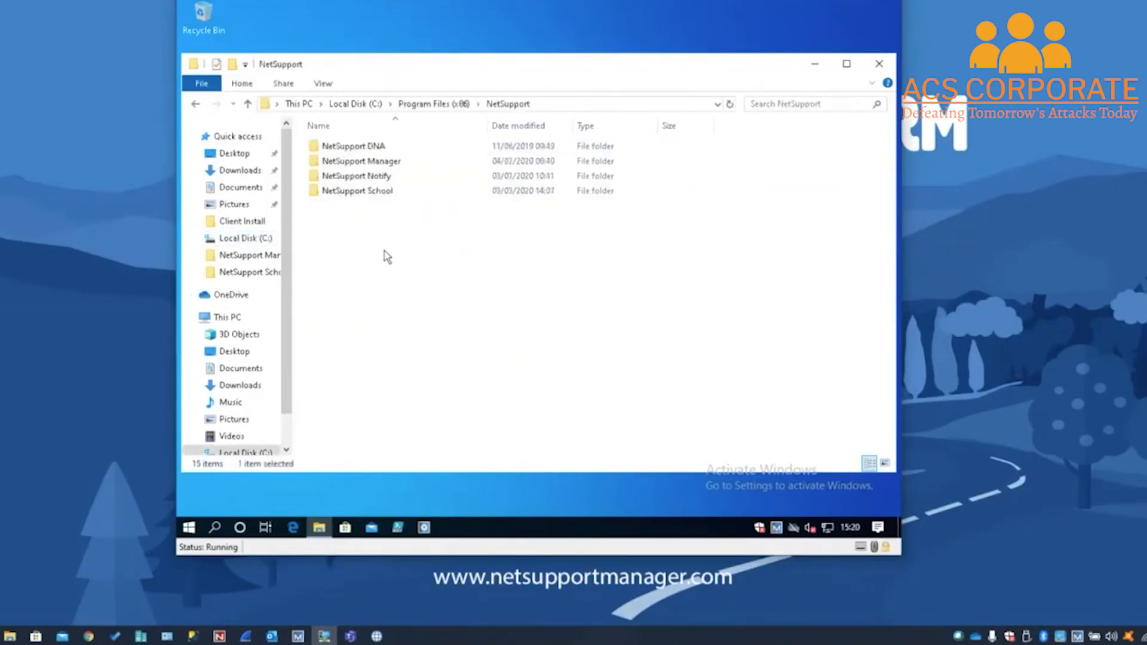
double_click(379, 165)
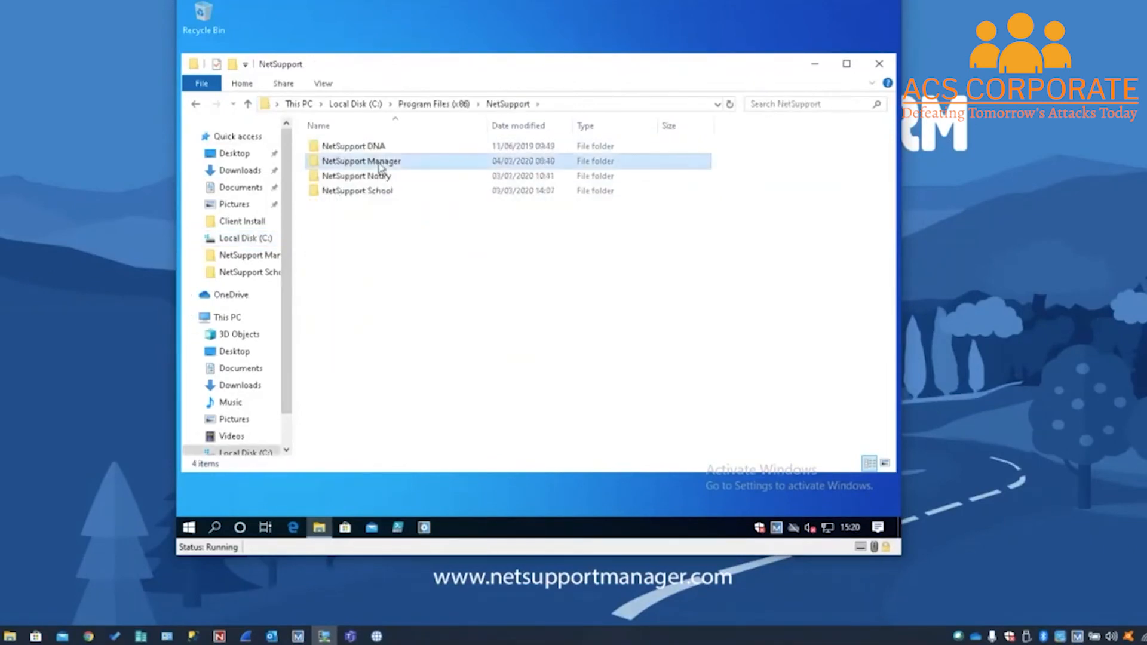
scroll(593, 257, "down", 7)
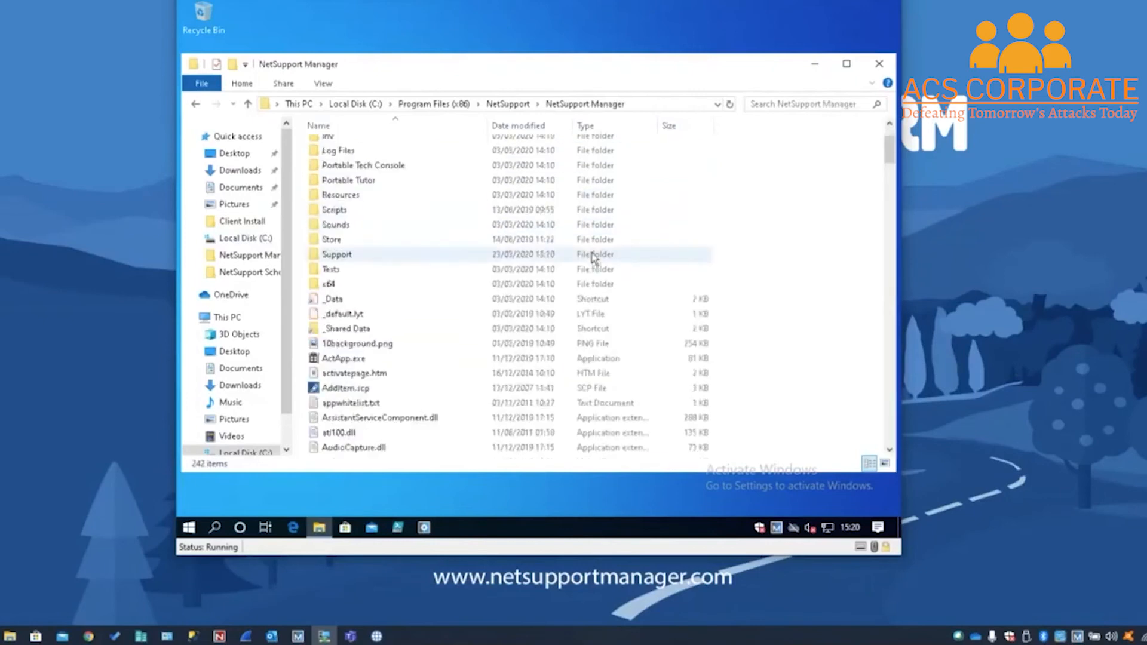
scroll(593, 257, "down", 2)
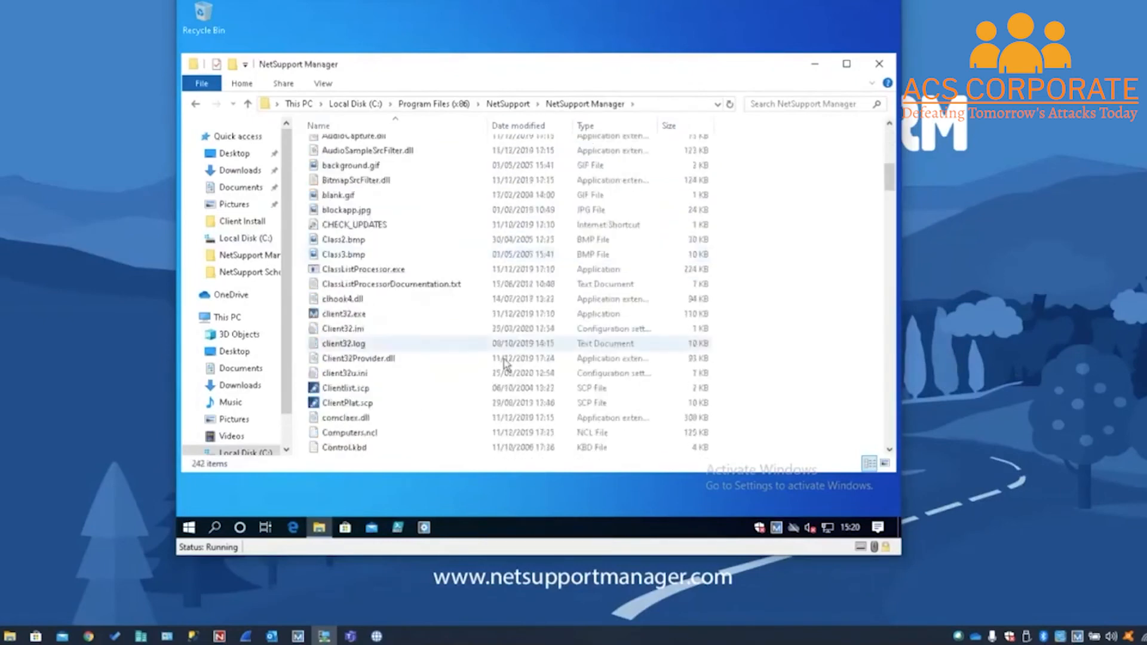
left_click(448, 376)
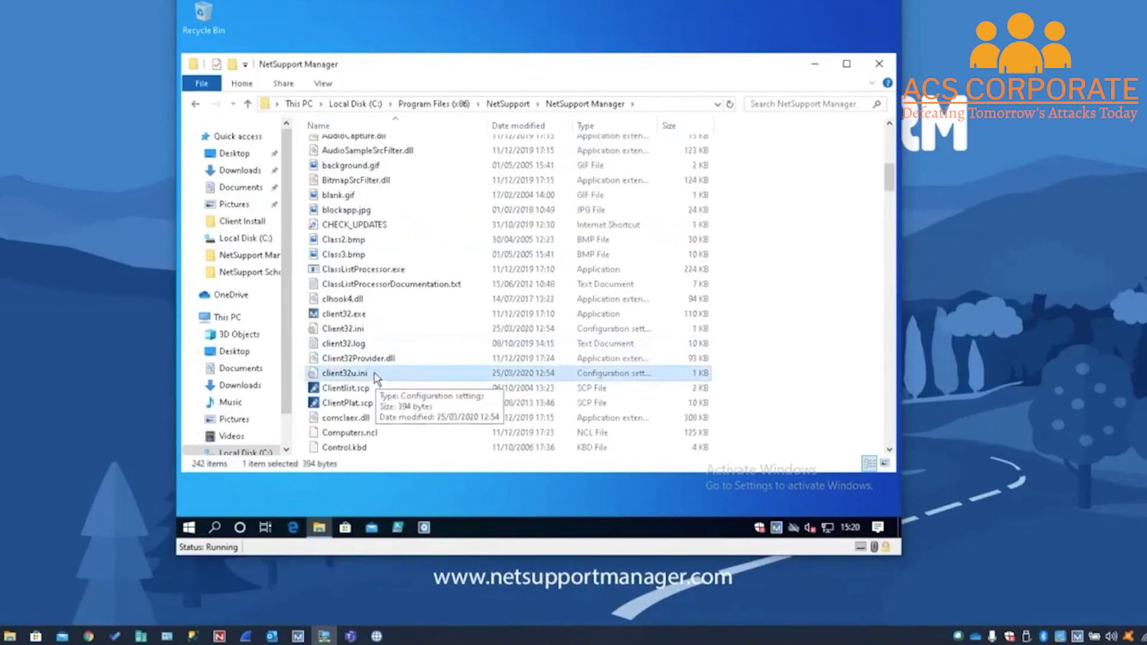
- Locate NSM.ini in the same folder, then select the Client Install folder on the desktop
scroll(377, 376, "down", 12)
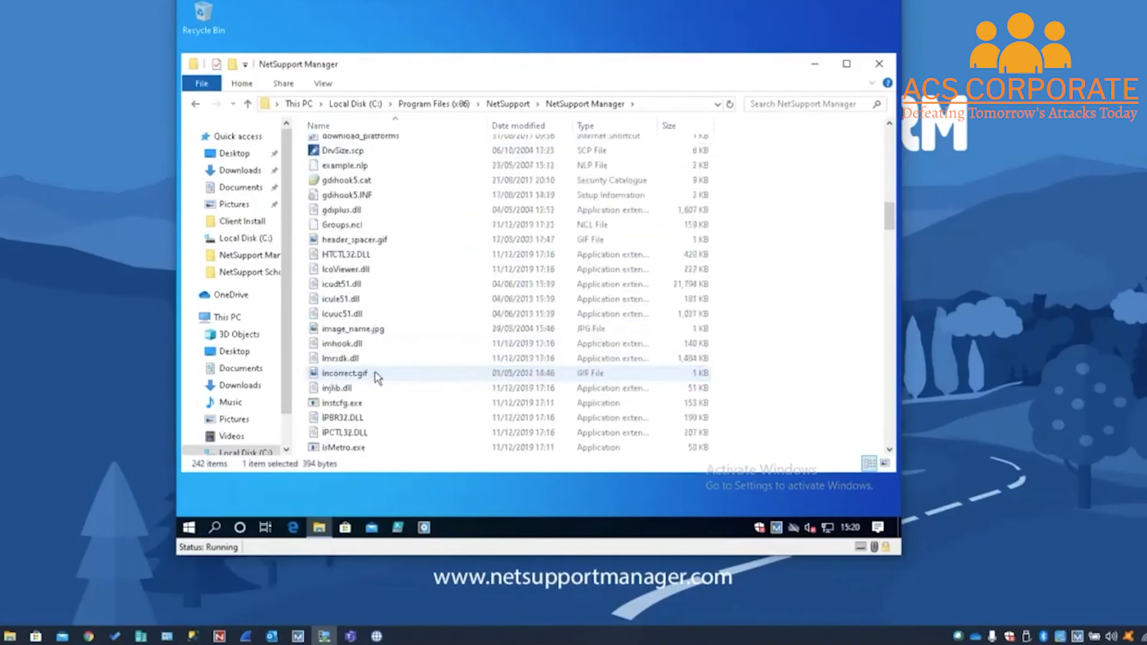
scroll(378, 376, "down", 6)
scroll(377, 376, "down", 10)
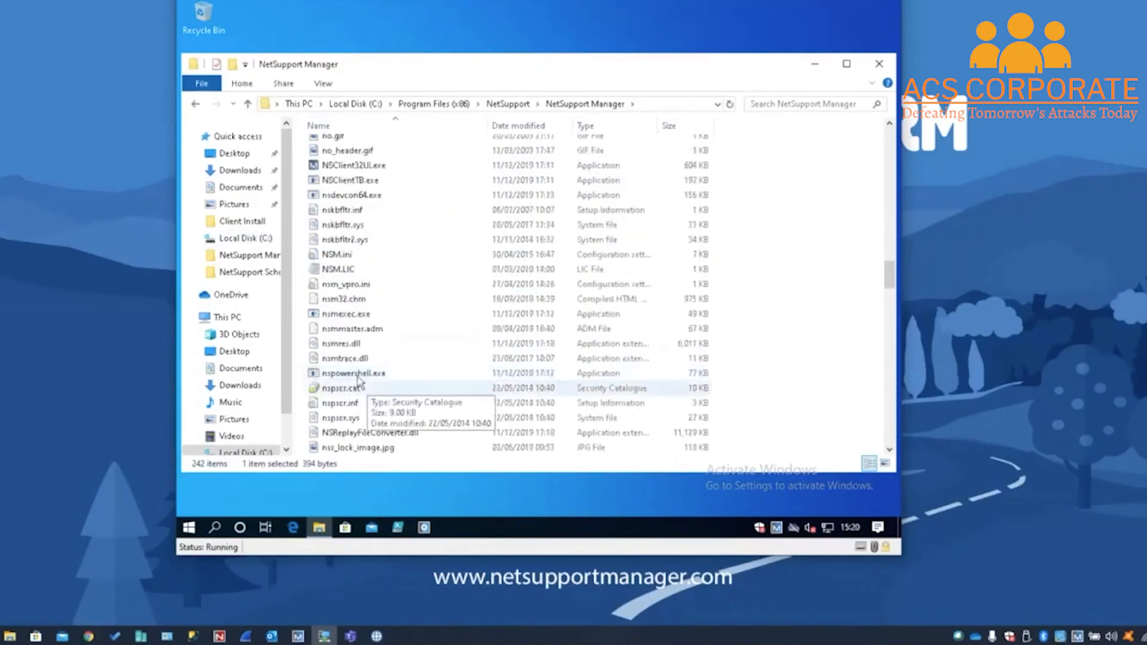
left_click(357, 257)
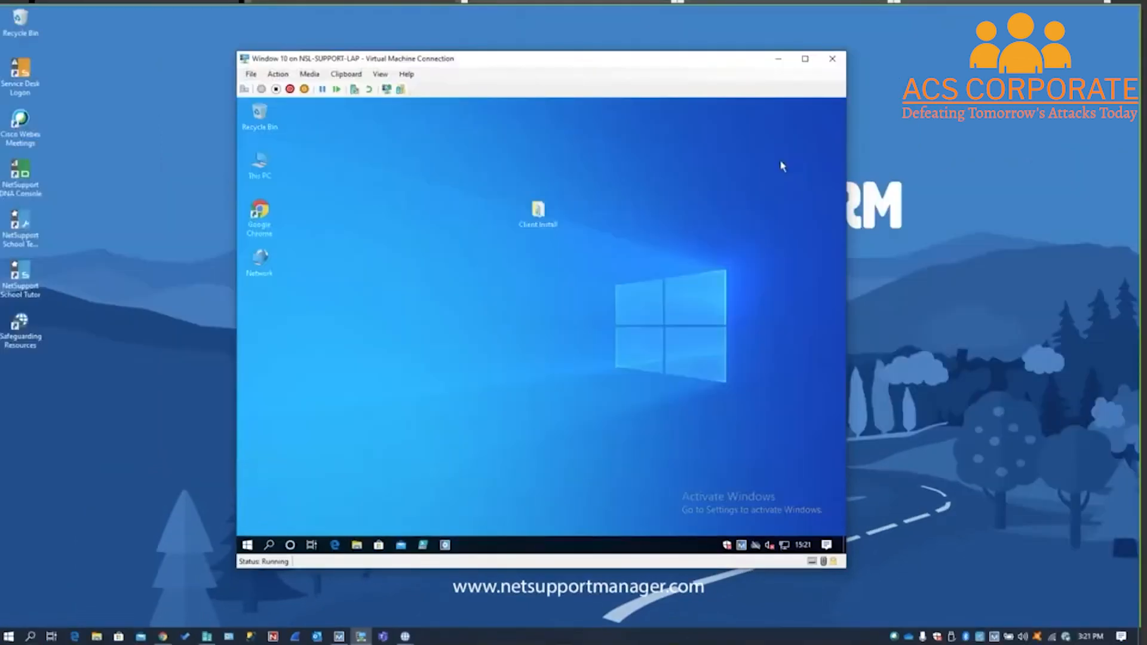
left_click(537, 215)
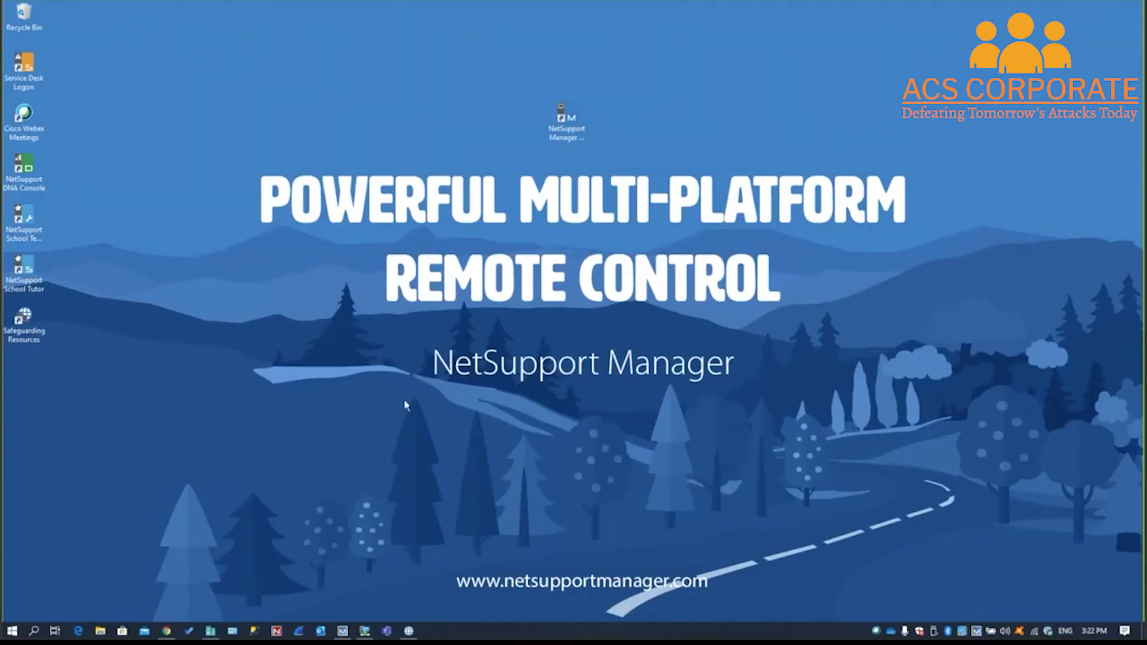
- Restore the NetSupport Manager console and list all Internet Gateways, showing Peterborough Office
mouse_move(338, 634)
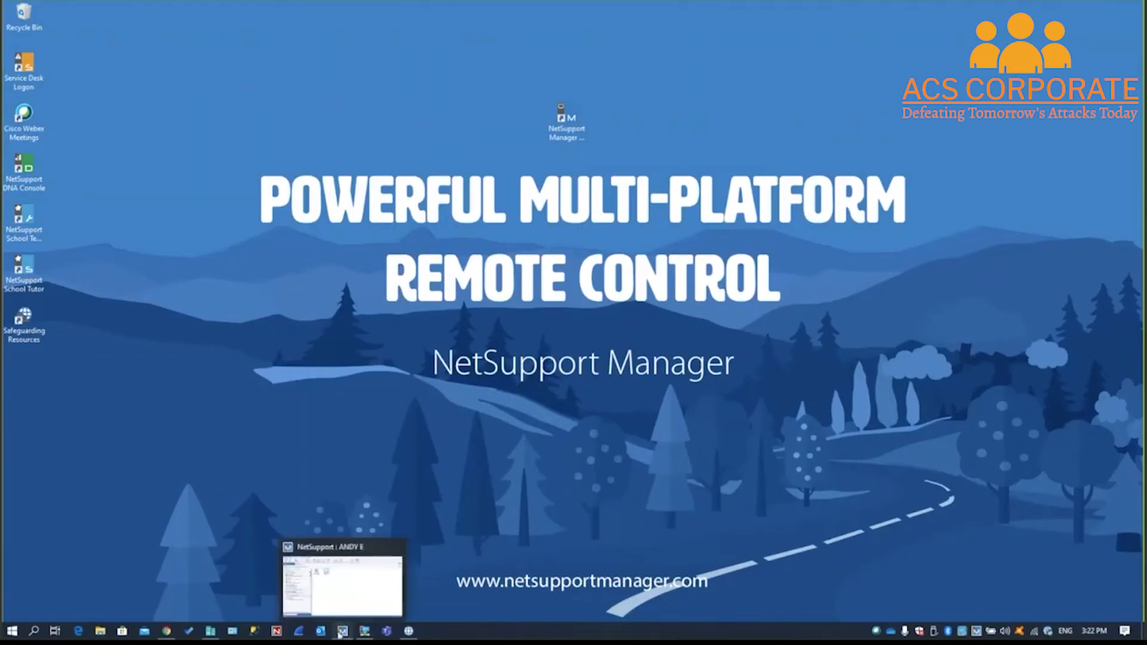
left_click(352, 603)
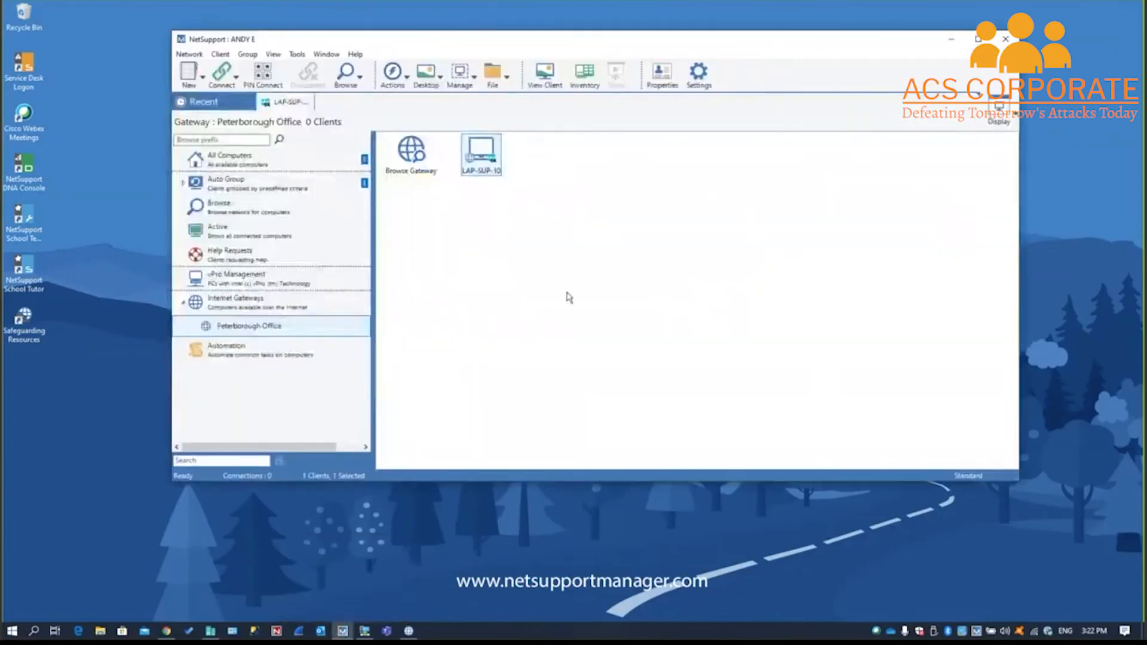
left_click(183, 305)
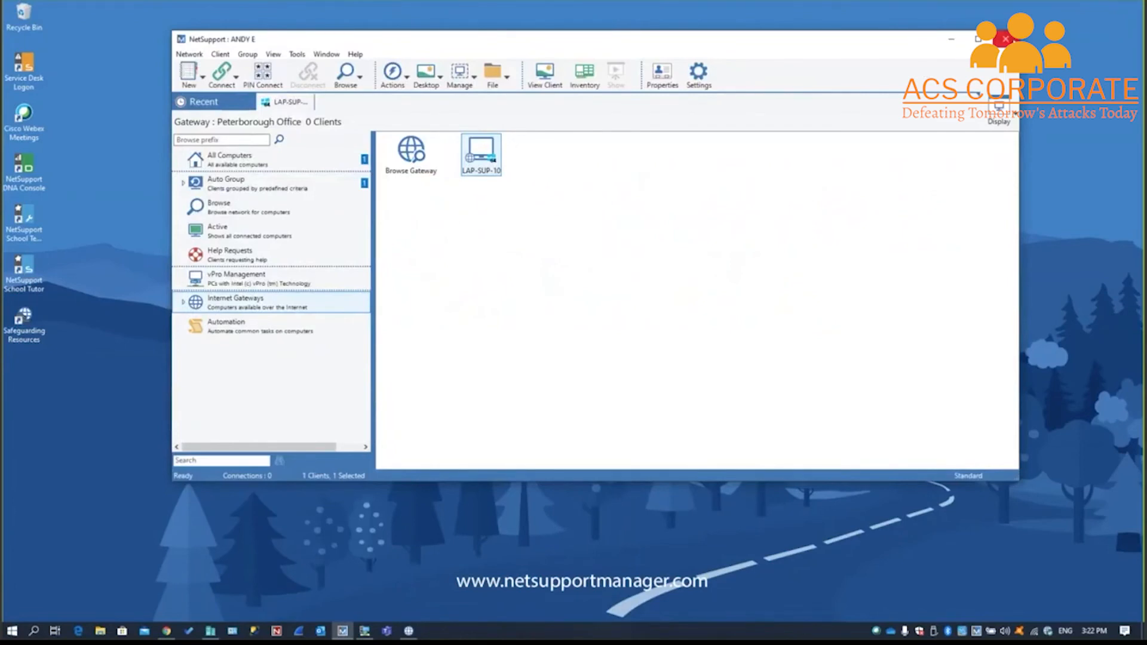
left_click(1005, 39)
double_click(566, 125)
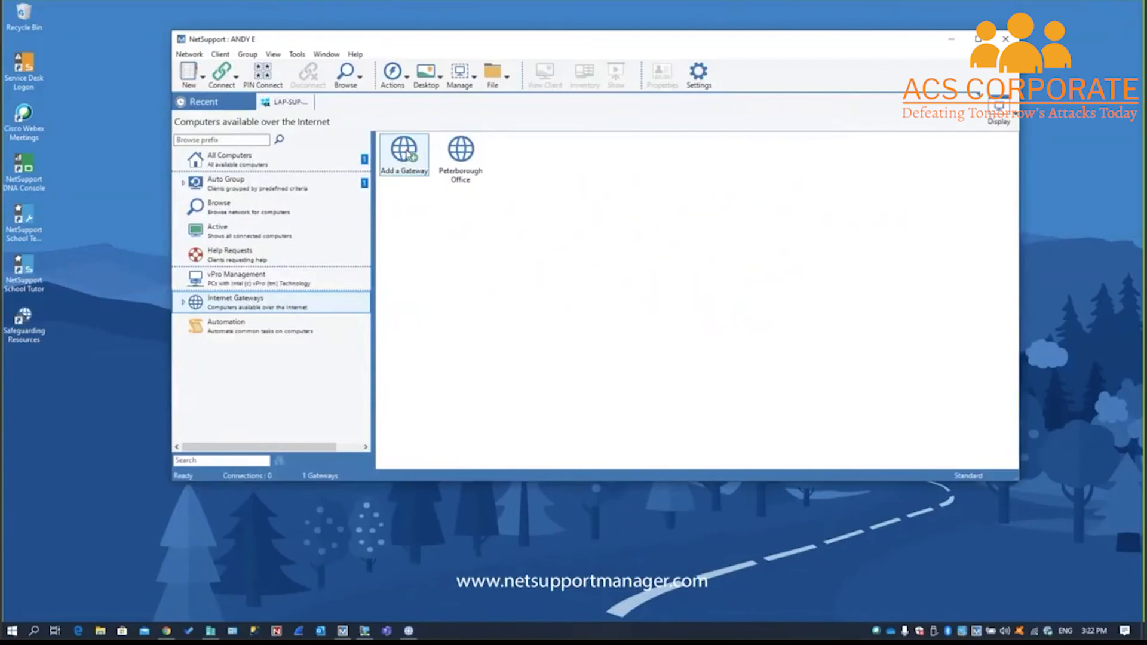
- Add a gateway named 'London Office' at address 10.20.10.101 on port 443
double_click(409, 155)
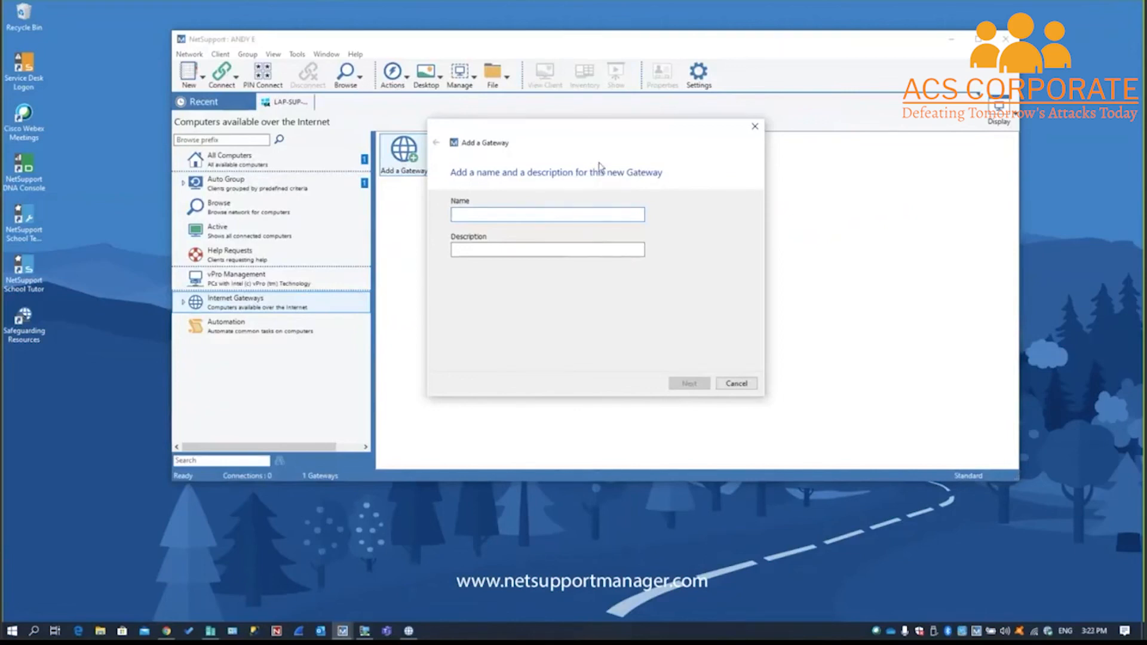
type("London Office")
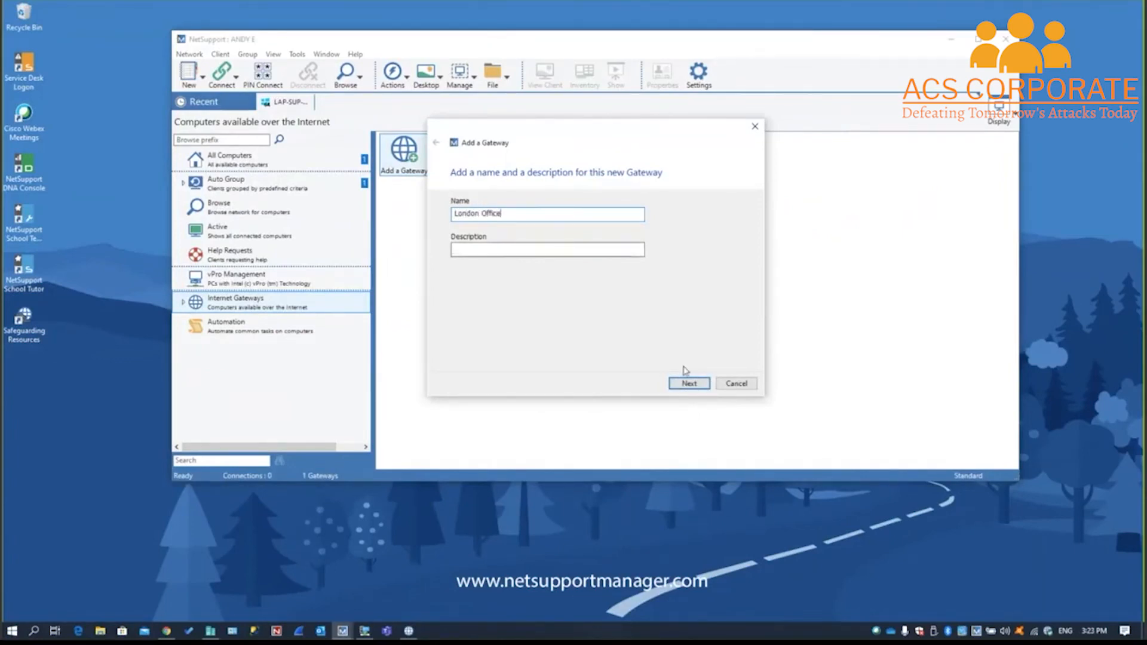
left_click(689, 384)
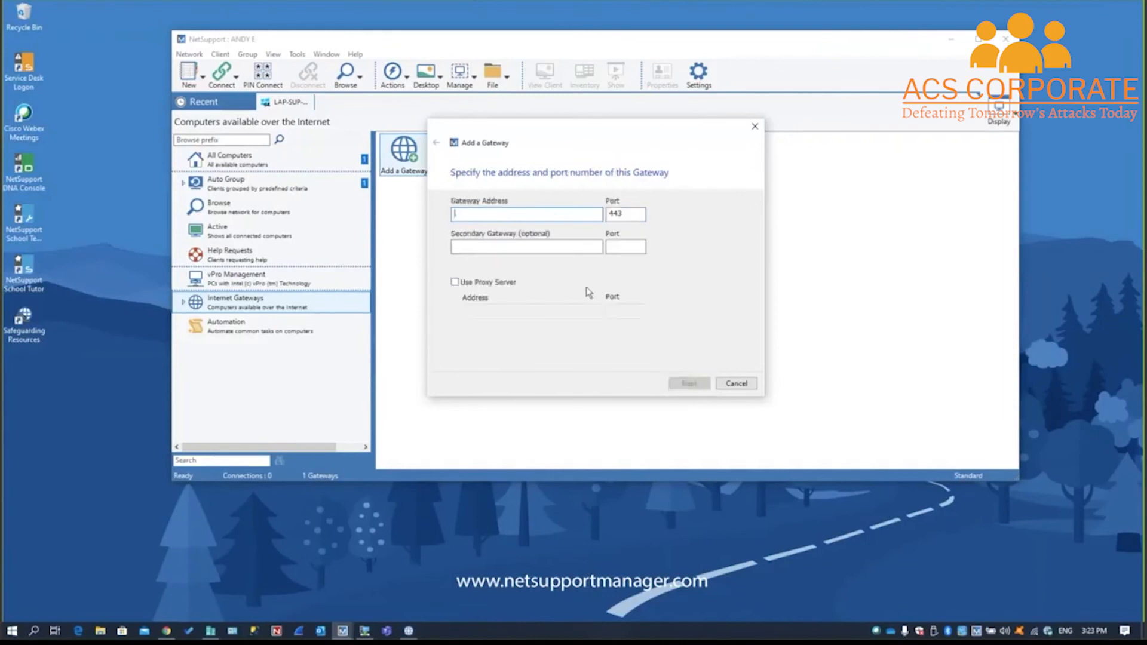
type("10.20.10.101")
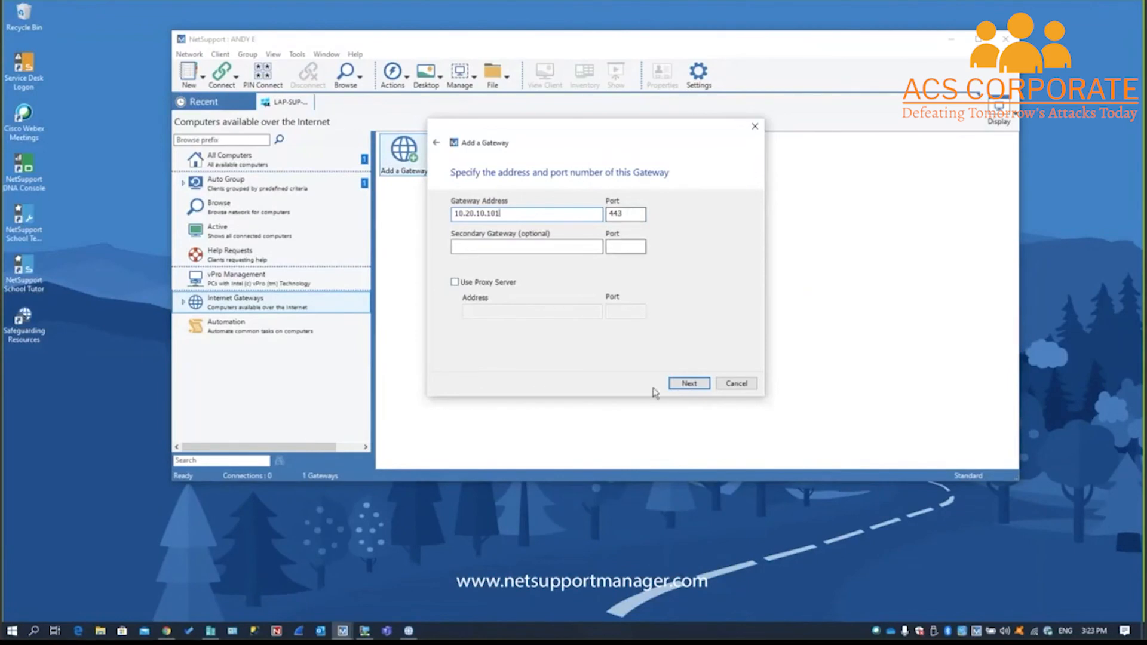
left_click(689, 383)
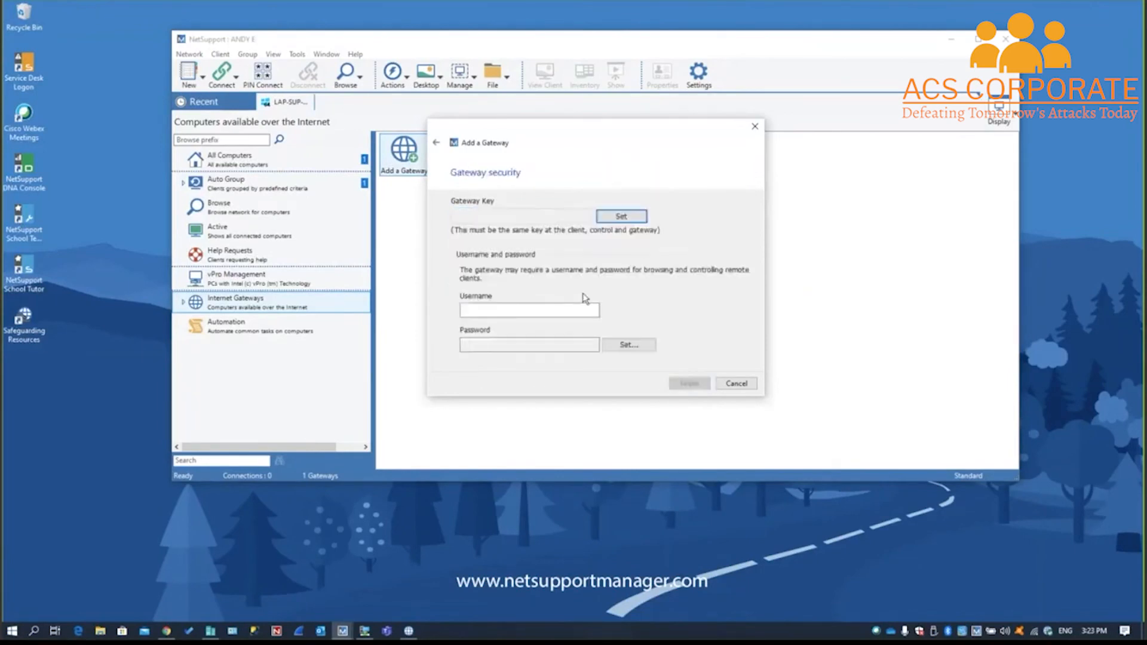
- Set the gateway key for London Office, entering and confirming it
left_click(616, 219)
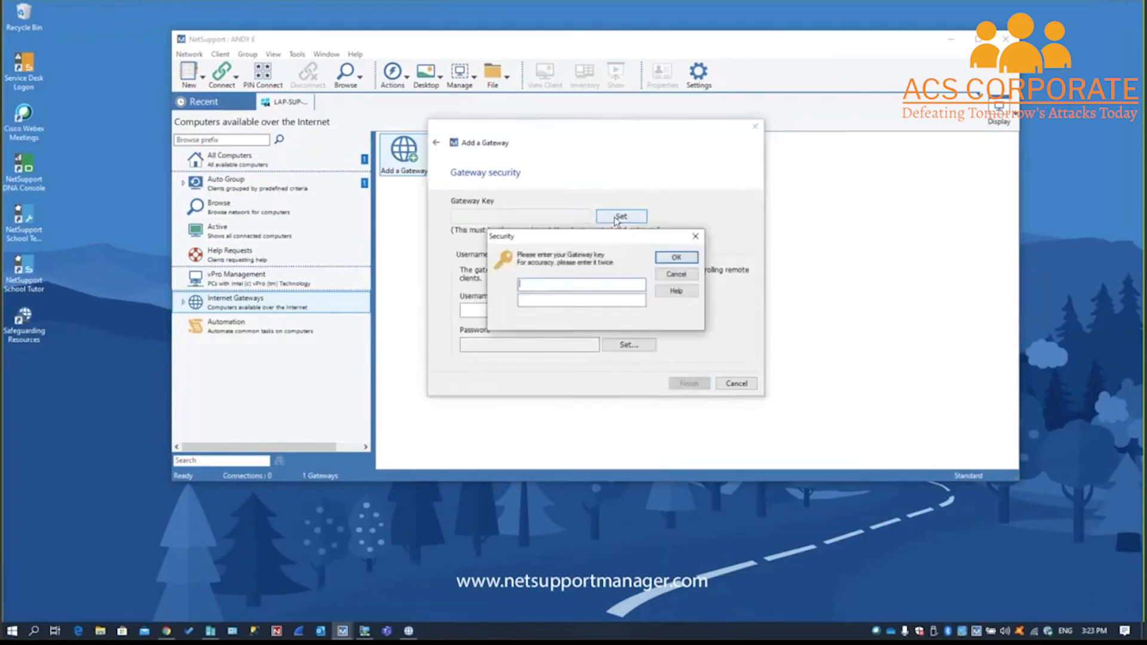
type("******")
type("***")
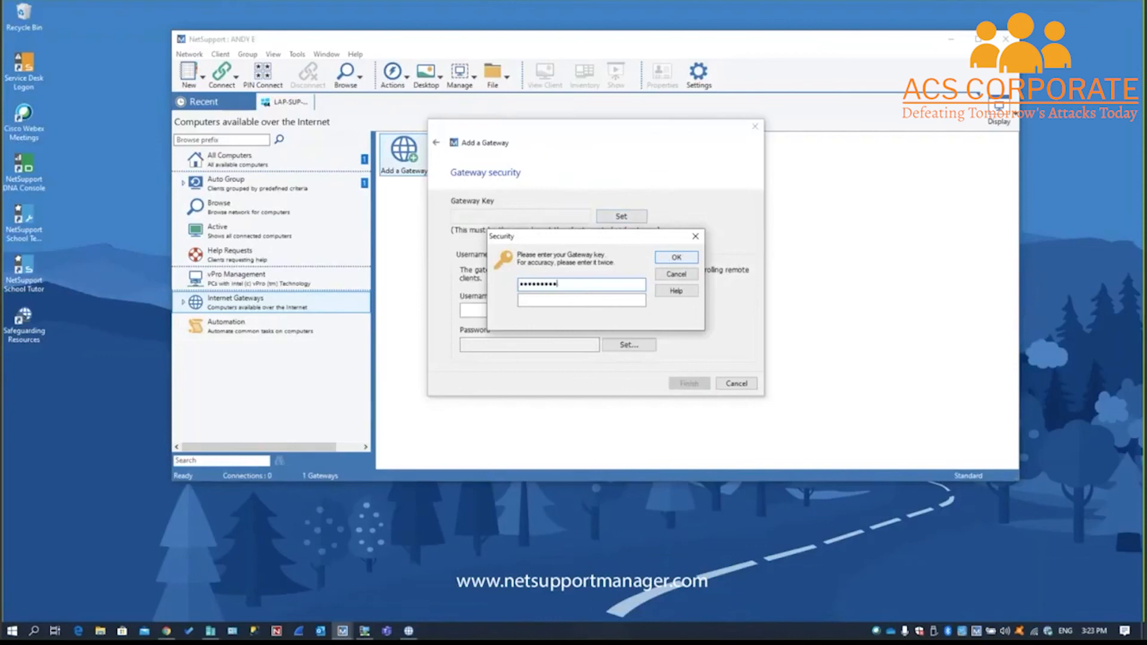
key("Tab")
type("**********")
left_click(676, 258)
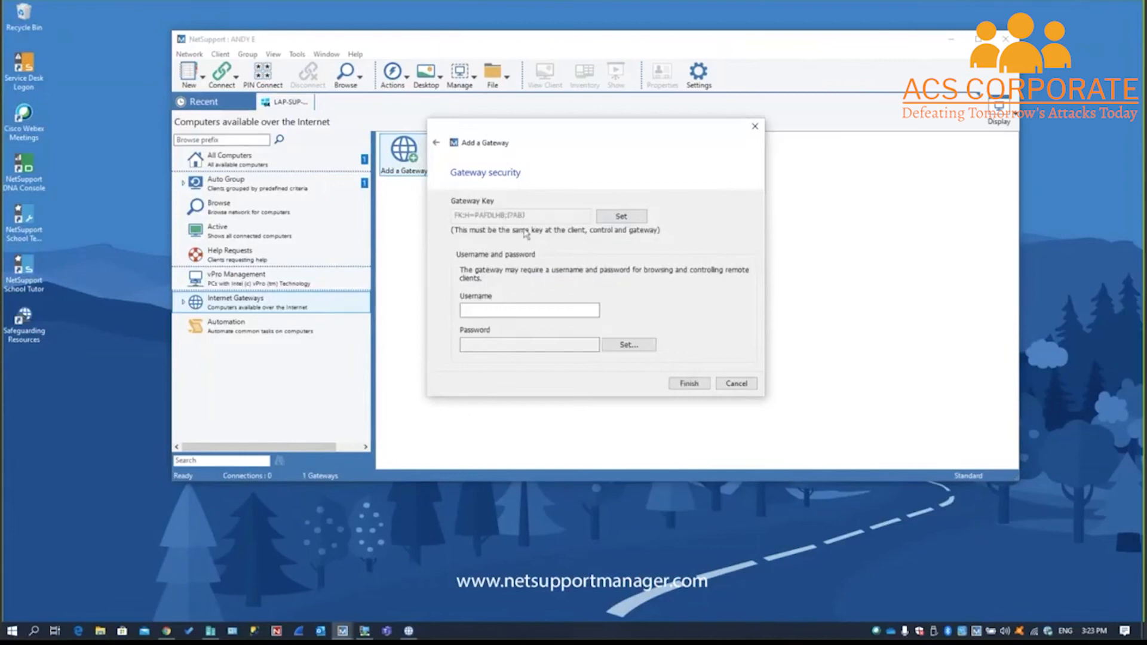
- Enter the gateway username, set and confirm its password, then finish the wizard
left_click(547, 309)
type("andye")
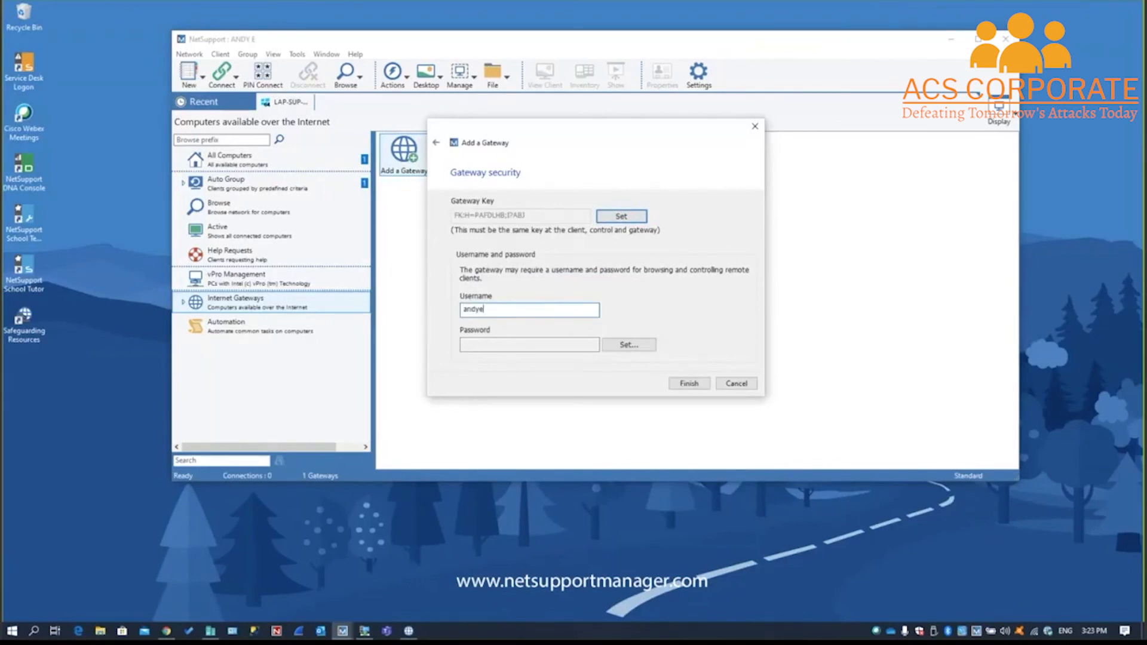
left_click(617, 348)
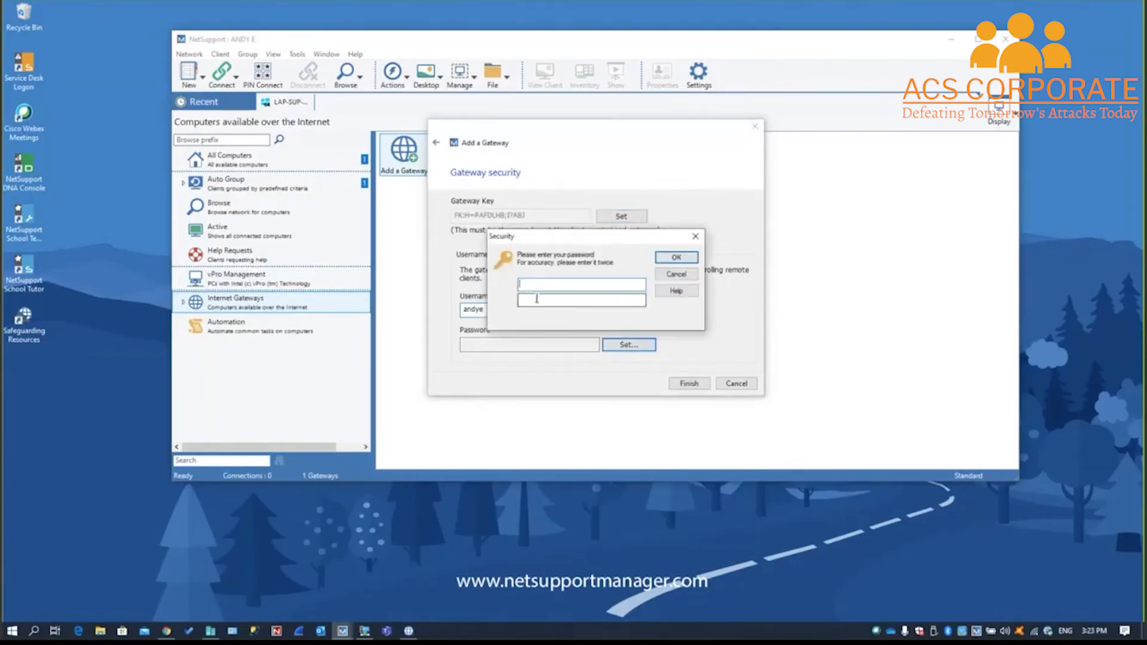
type("****")
key("Tab")
type("***")
key("BackSpace")
key("BackSpace")
type("****")
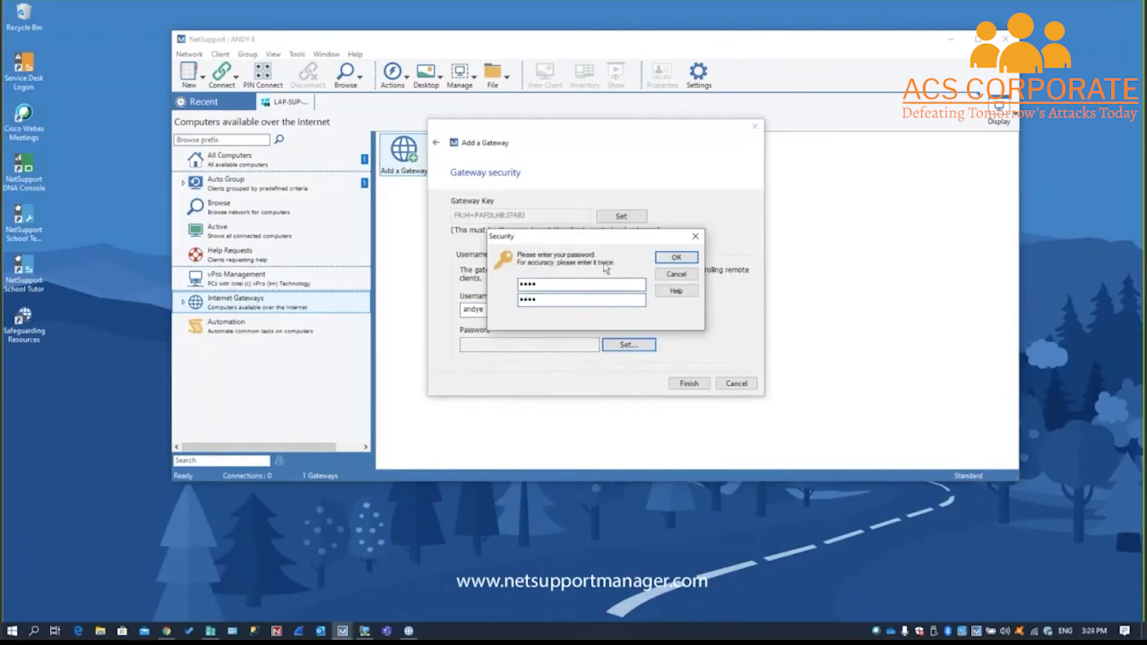
left_click(676, 257)
left_click(689, 384)
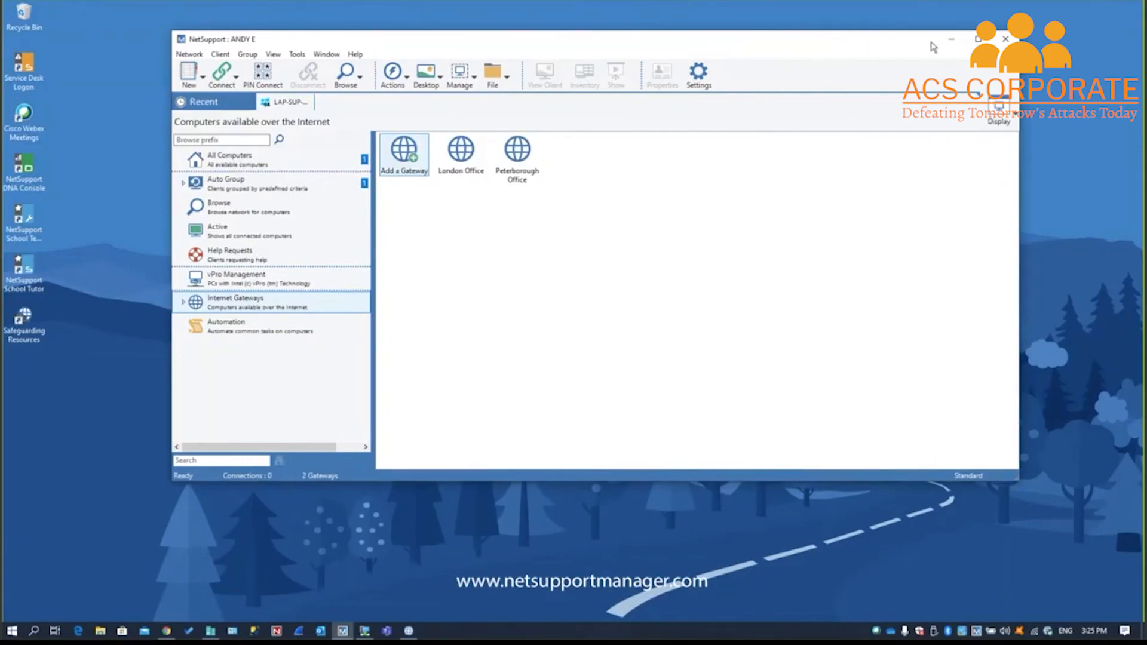
- Close the NetSupport Manager Control window
left_click(1006, 38)
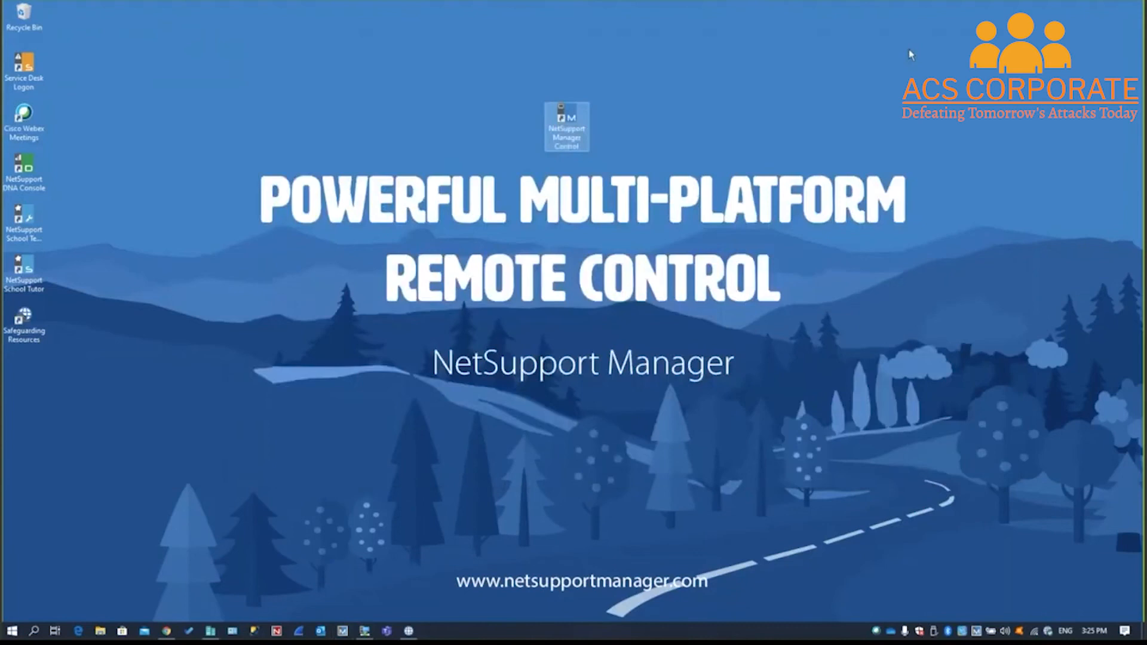
- Open a new Chrome window and go to support.netsupportsoftware.com
right_click(167, 631)
left_click(162, 573)
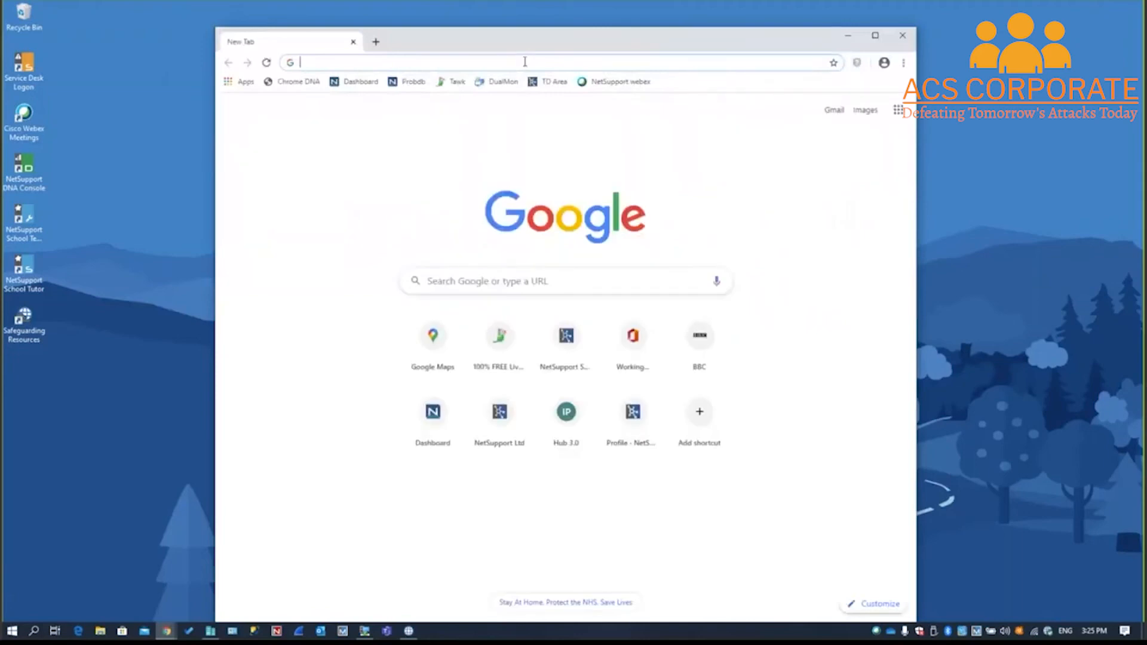
type("support.netsupportsoftware.com")
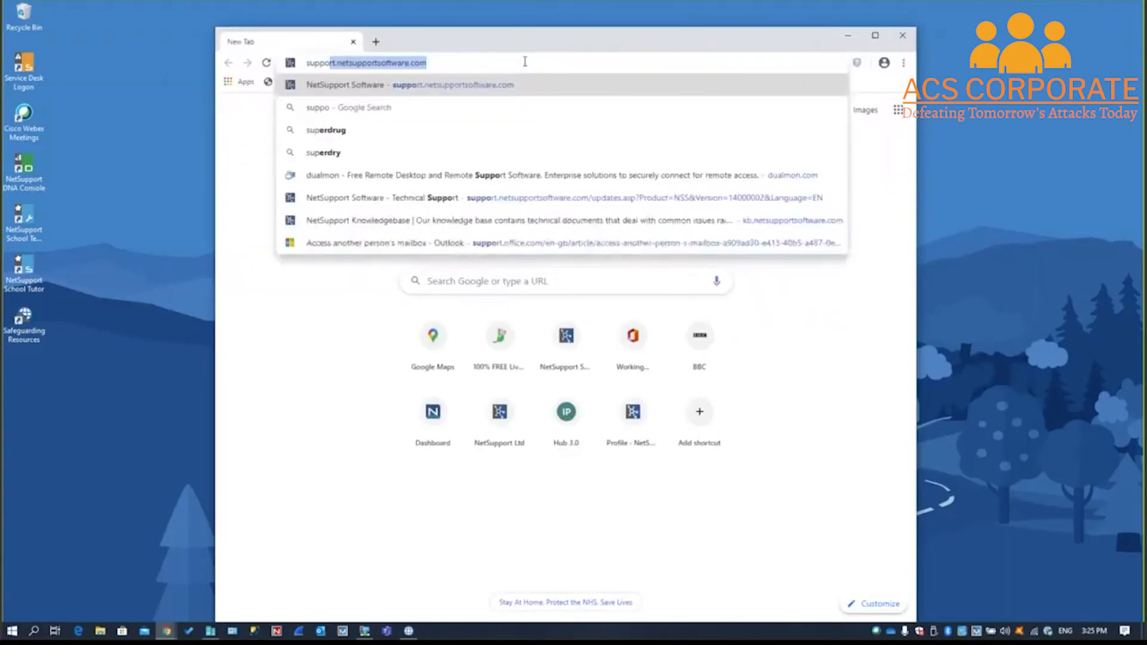
key("Return")
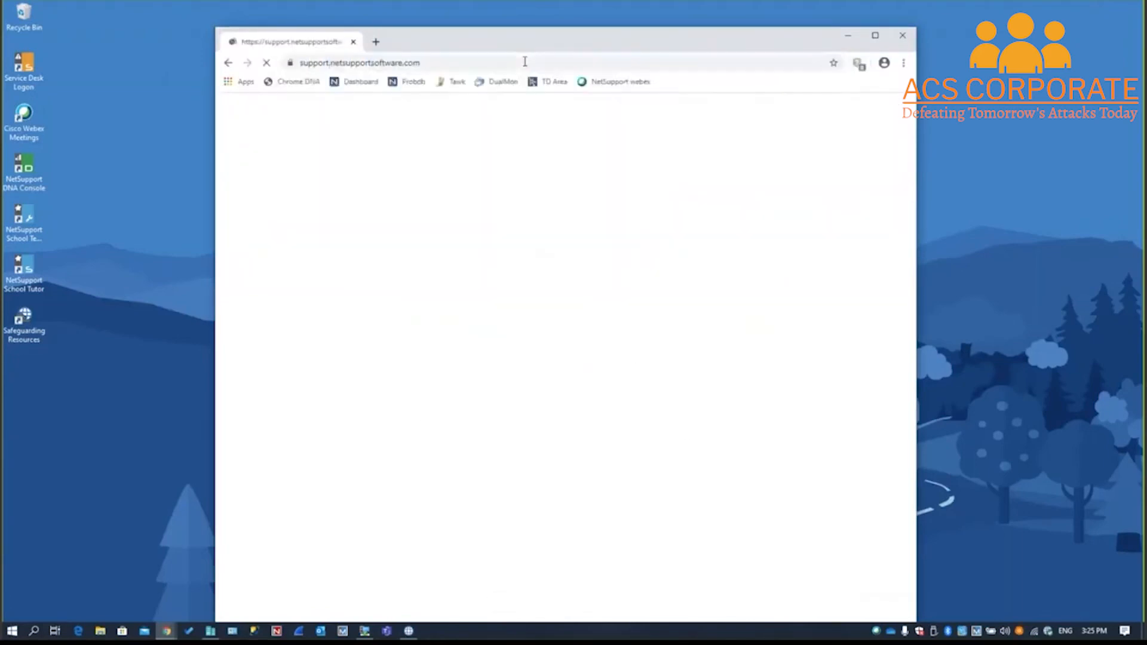
- Open the Knowledge Base in a maximised window and list its NetSupport Manager technical documents
left_click(324, 372)
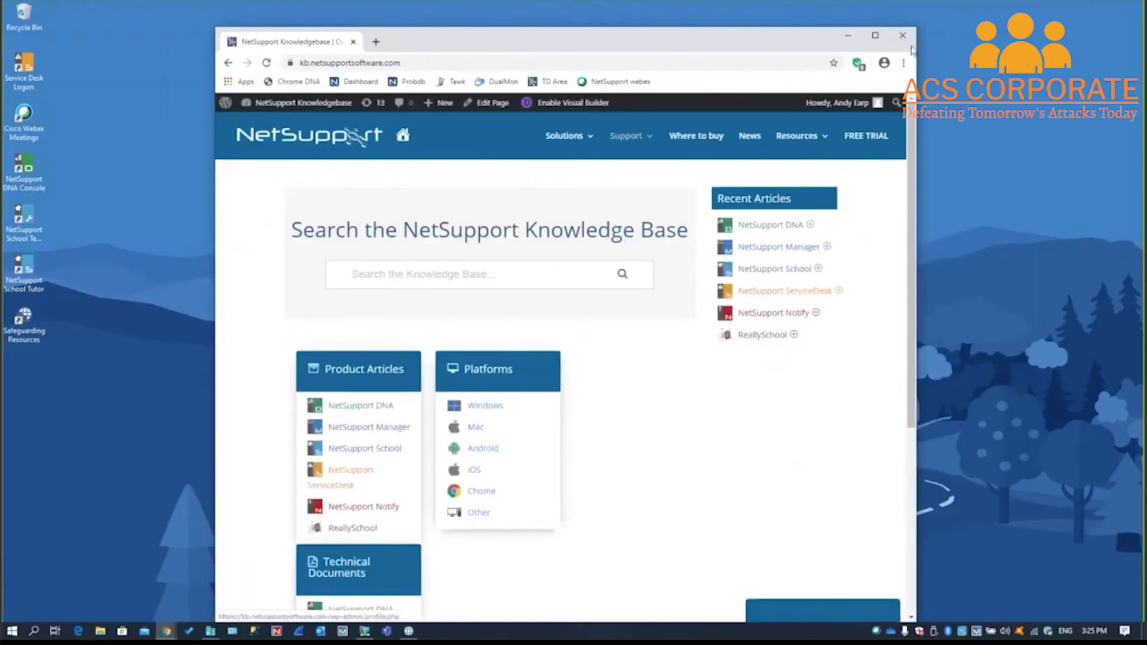
key("super+Up")
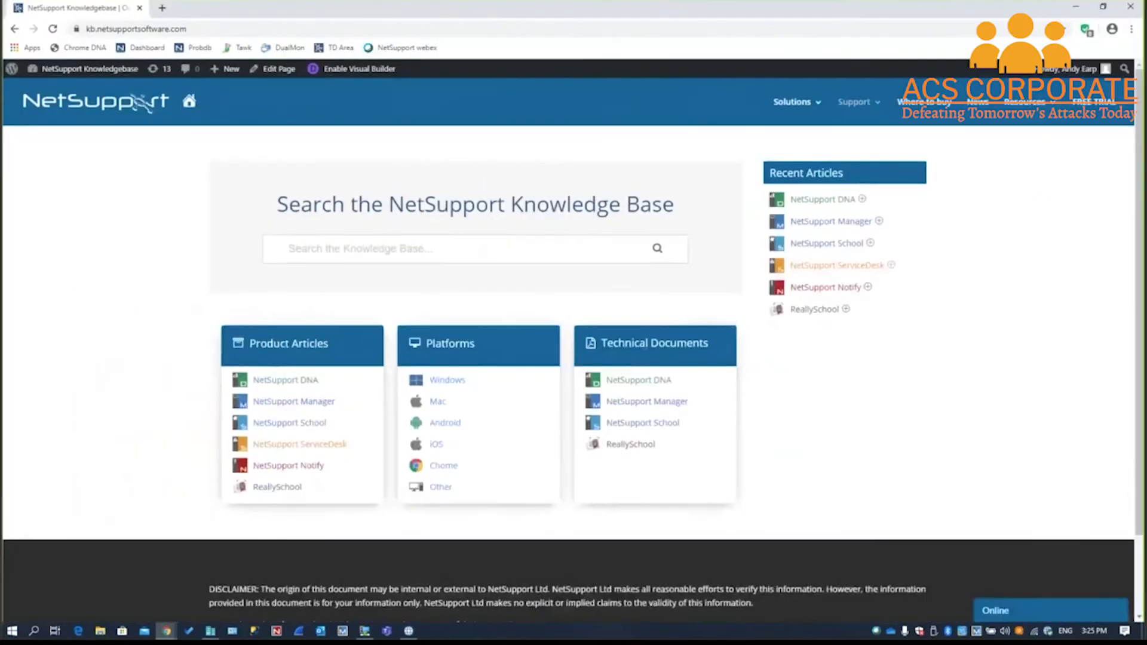
left_click(665, 402)
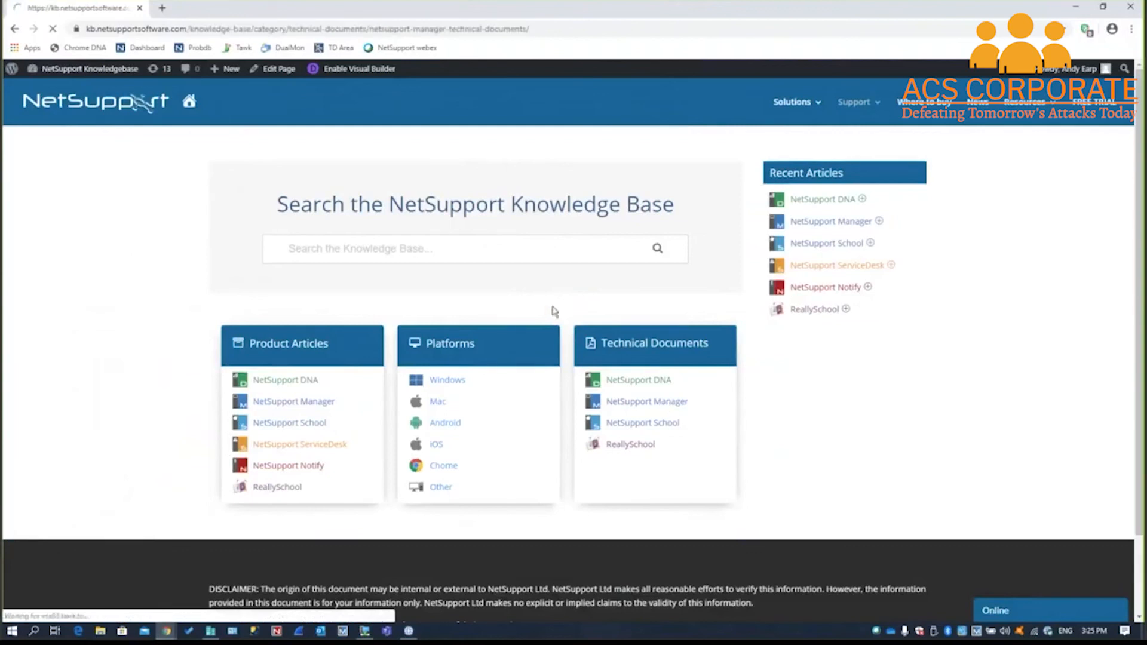